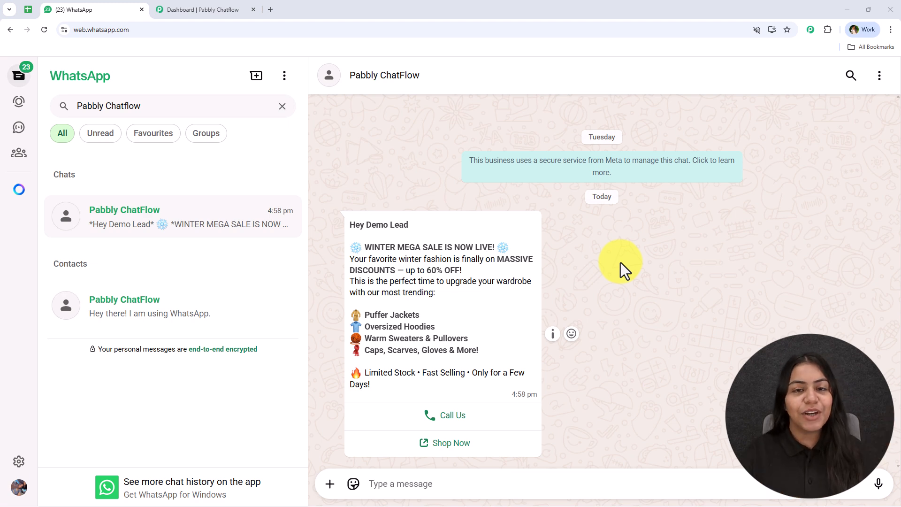
Visit pabbly.com/chatflow in a new browser tab, view the landing page, and close that tab.
click(269, 10)
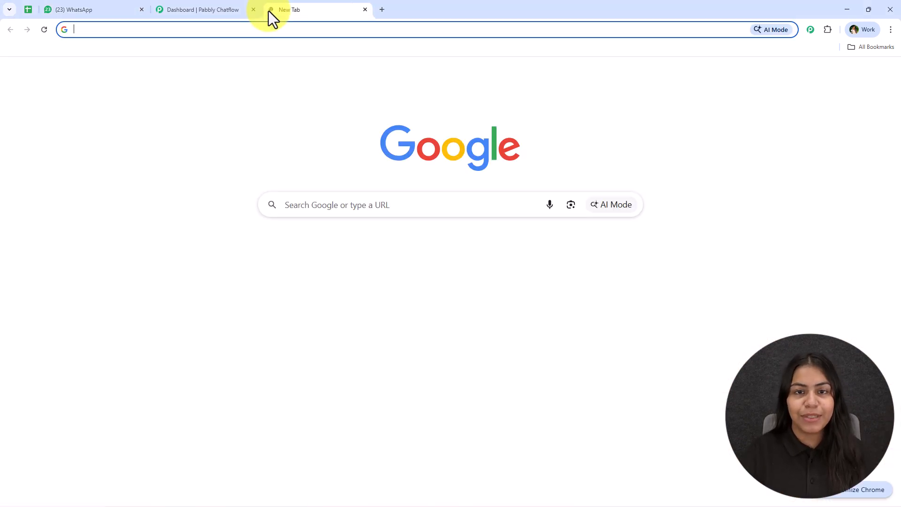
text(pabb)
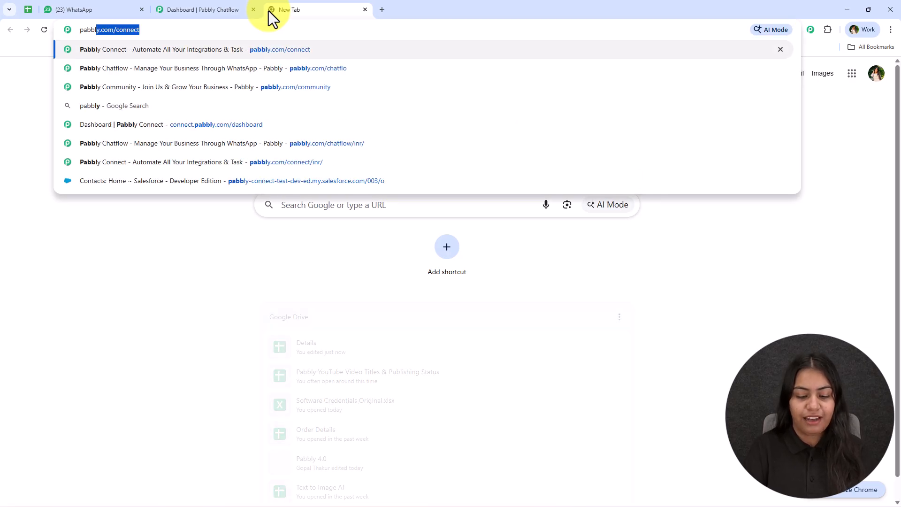
text(ly.com/chatflow)
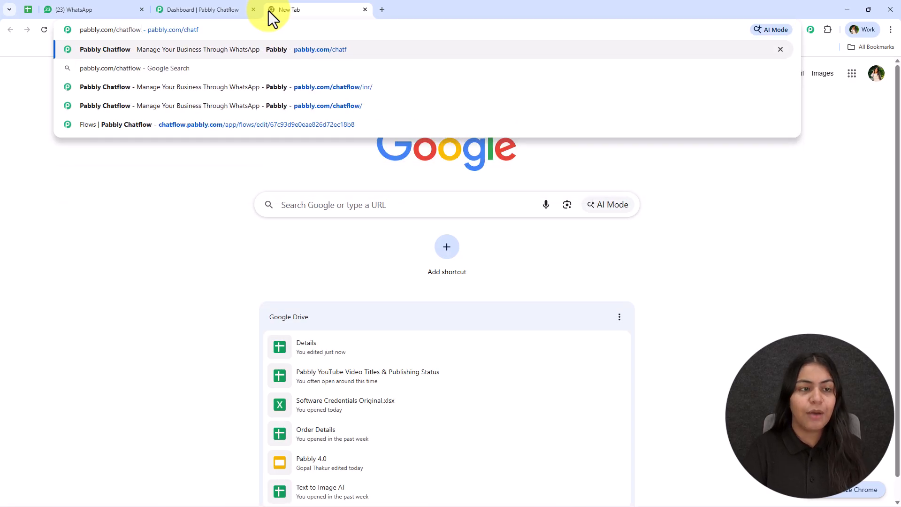
key(Return)
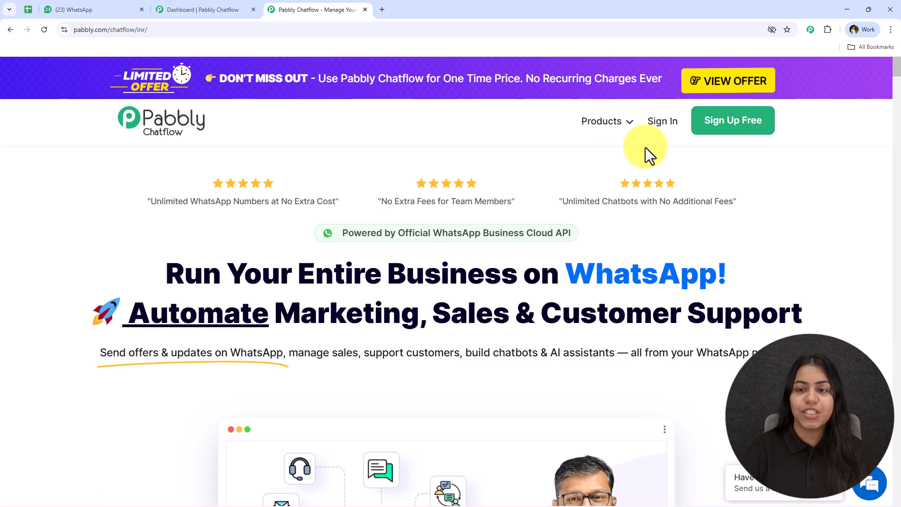
click(367, 9)
Review the connected WhatsApp number on the Pabbly Chatflow dashboard and look at the Broadcast page.
click(192, 9)
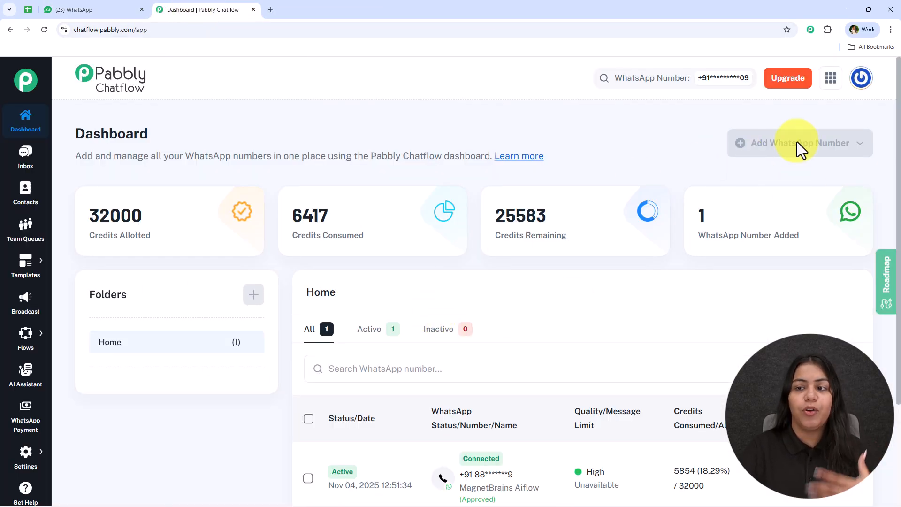
mouse_move(727, 234)
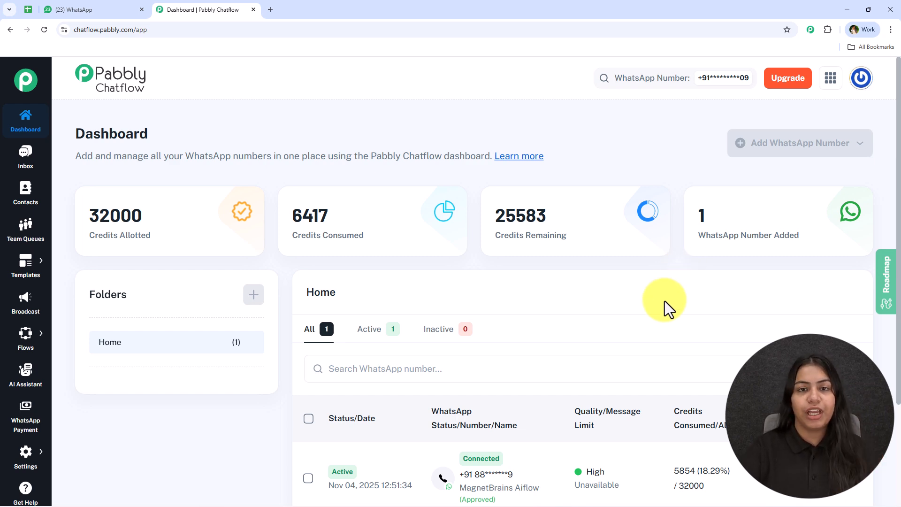
scroll(627, 326, down, 3)
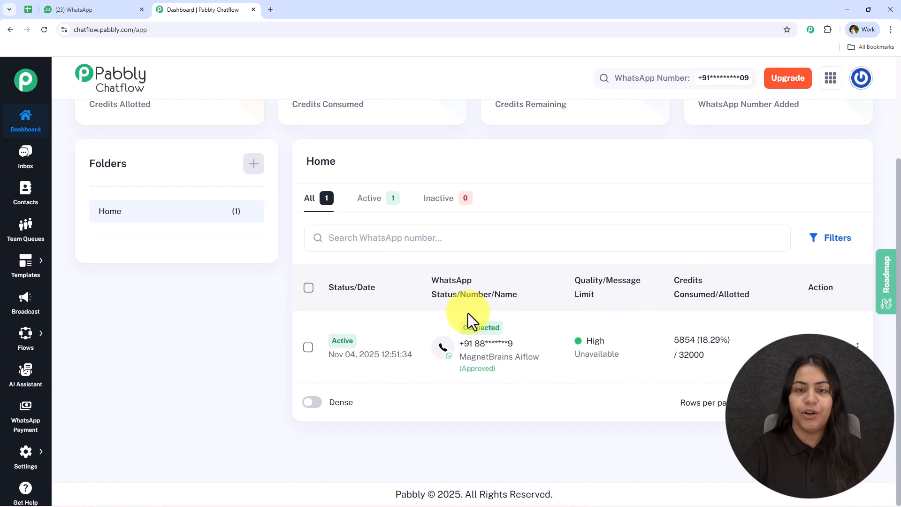
scroll(488, 411, up, 3)
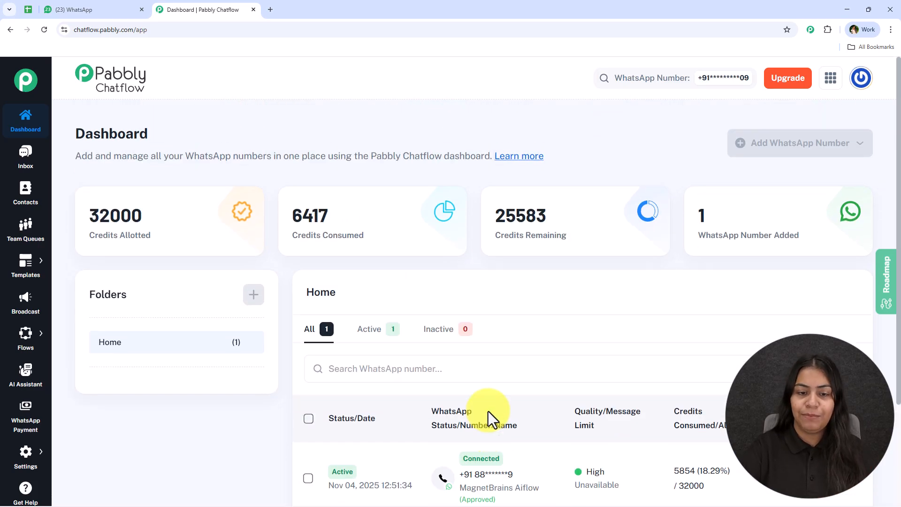
click(26, 314)
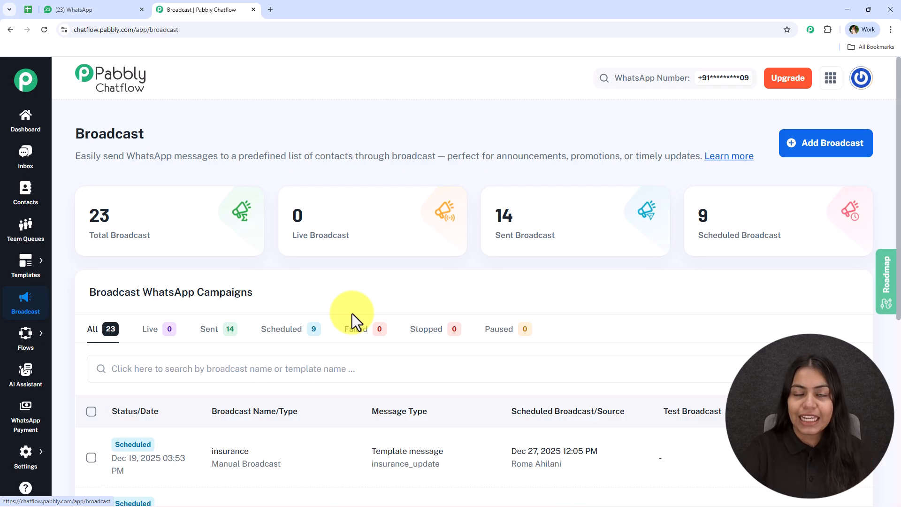
Open the bulk contacts form for adding contacts from a CSV file.
click(31, 196)
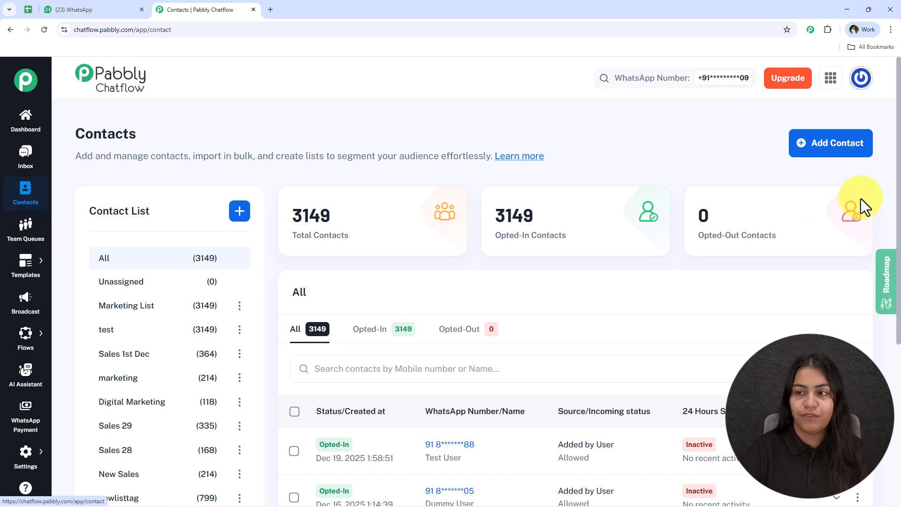
click(834, 143)
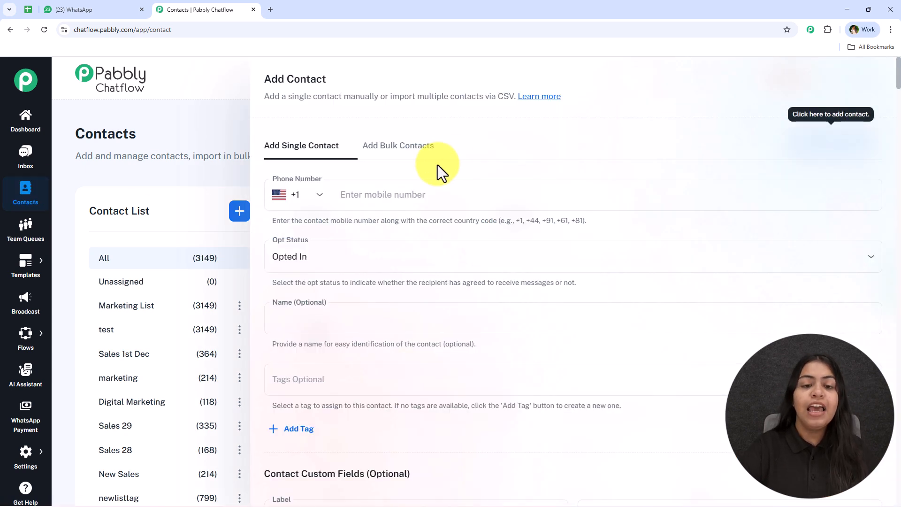
click(408, 148)
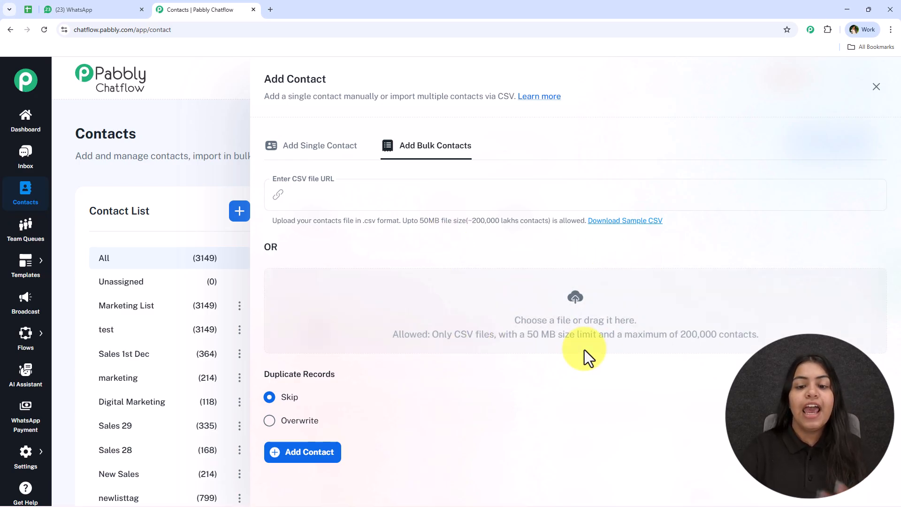
Switch to the Details spreadsheet in Google Sheets and examine the entries in its Tags column.
click(41, 3)
click(27, 3)
drag(433, 176, 442, 493)
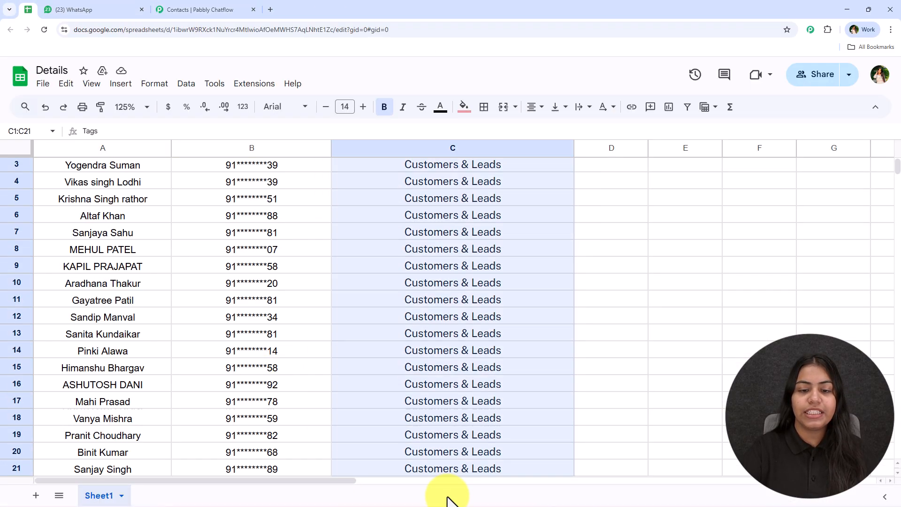
click(461, 353)
scroll(461, 354, up, 2)
Look up the Comma Separated Values (.csv) download option for the Details spreadsheet without downloading it.
click(43, 83)
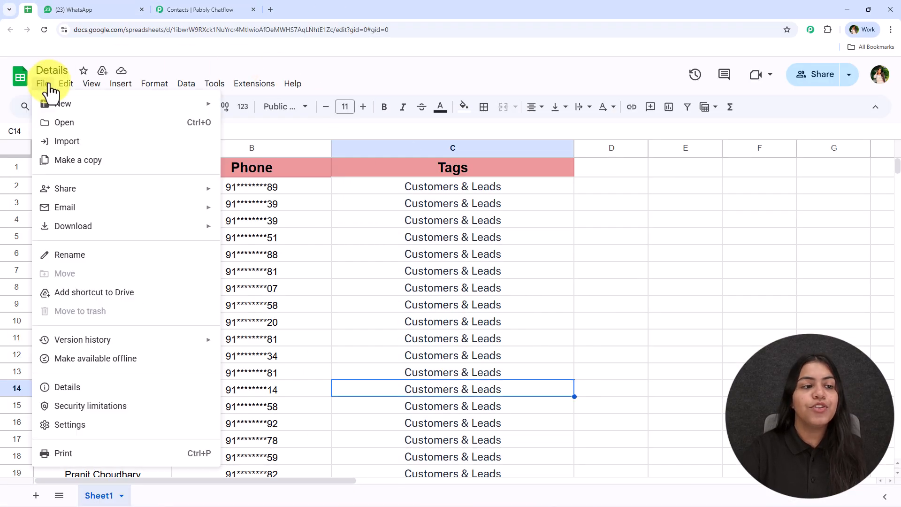
mouse_move(89, 230)
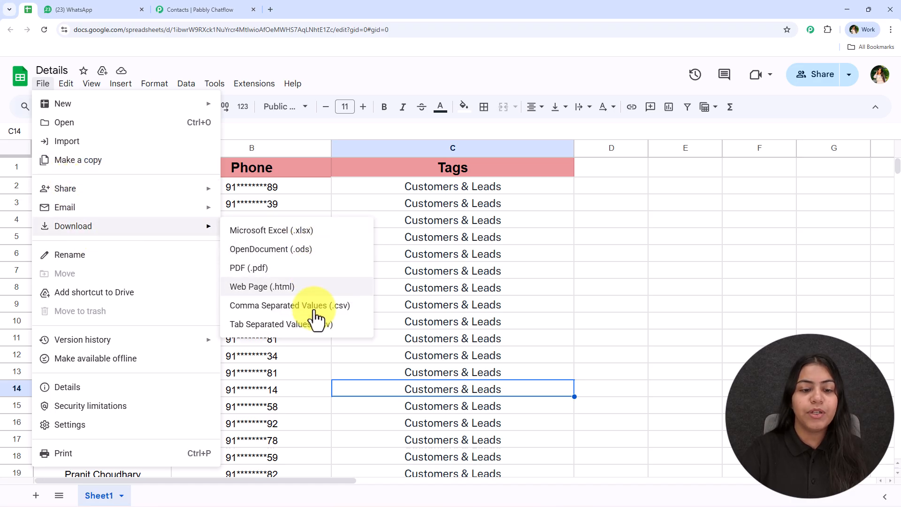
click(402, 304)
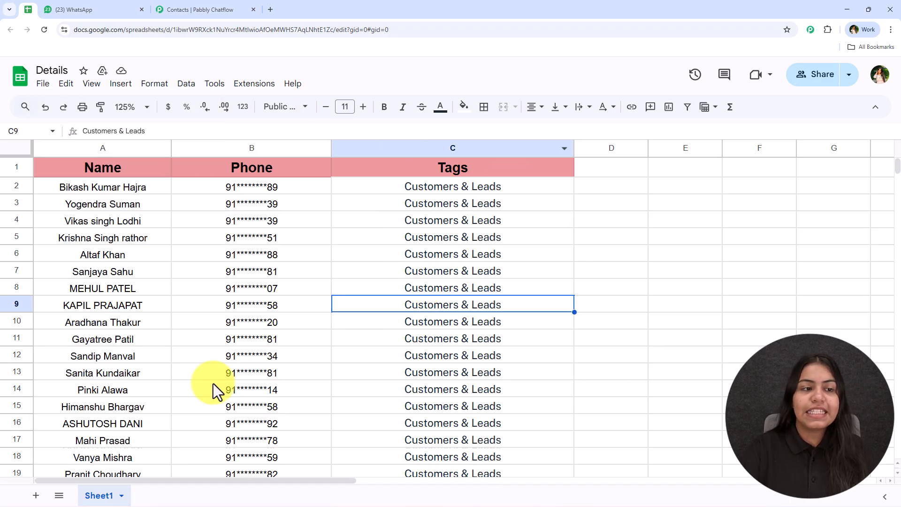
Compare the bulk contacts form in Pabbly Chatflow with the Phone column of the Details spreadsheet.
click(234, 8)
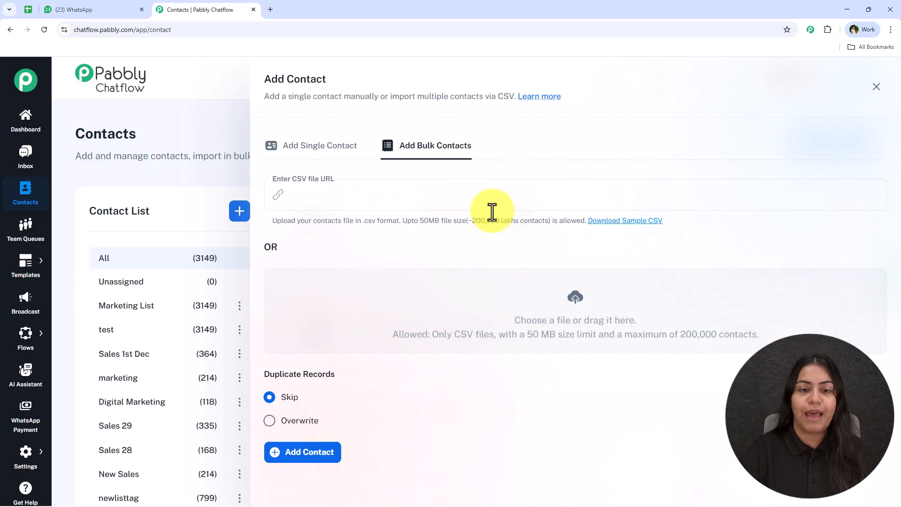
click(31, 9)
drag(286, 187, 254, 409)
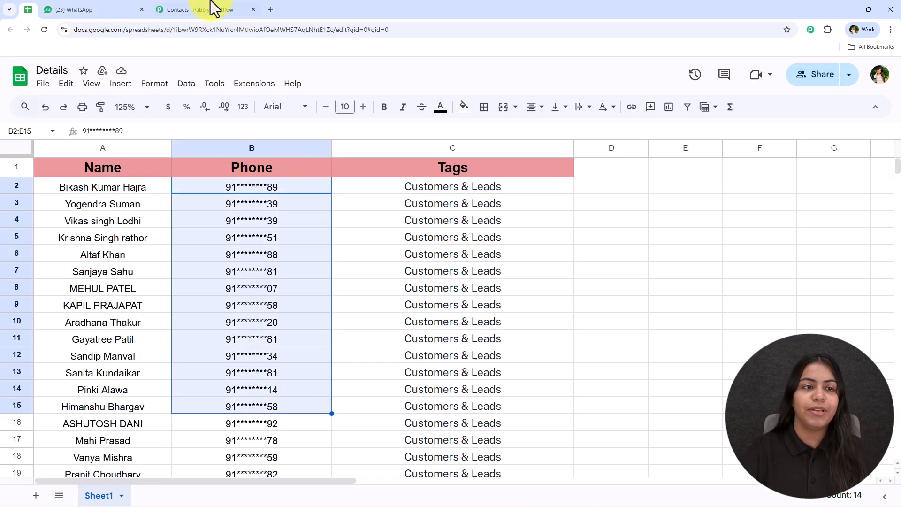
click(211, 9)
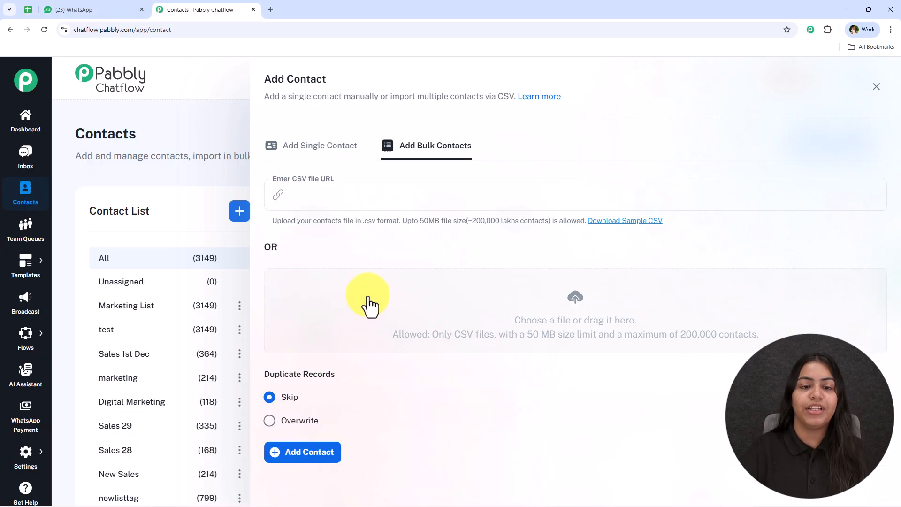
Close the Add Contact form and review the contact lists and the total contacts figure.
click(876, 87)
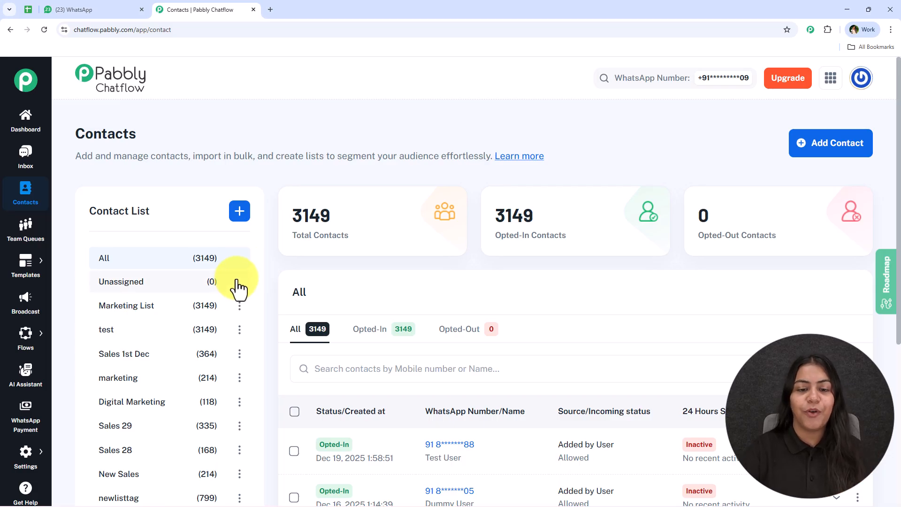
scroll(251, 362, down, 1)
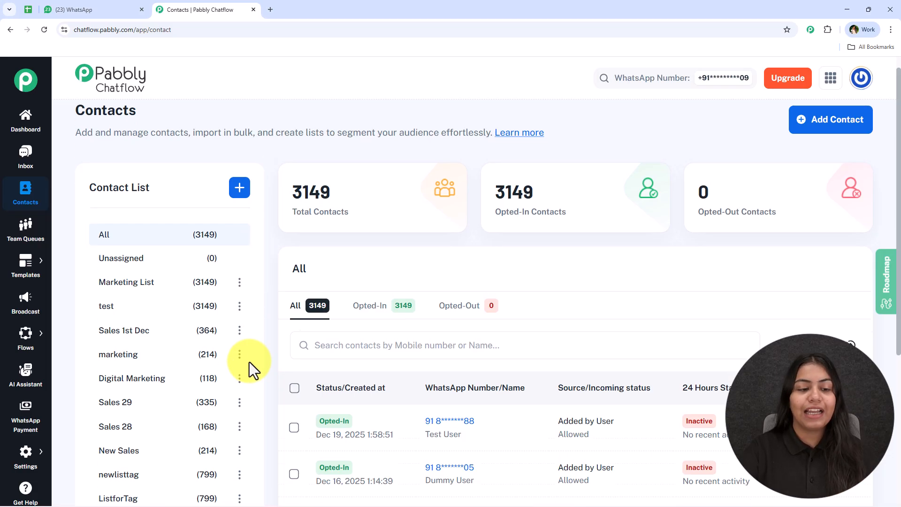
scroll(290, 380, up, 1)
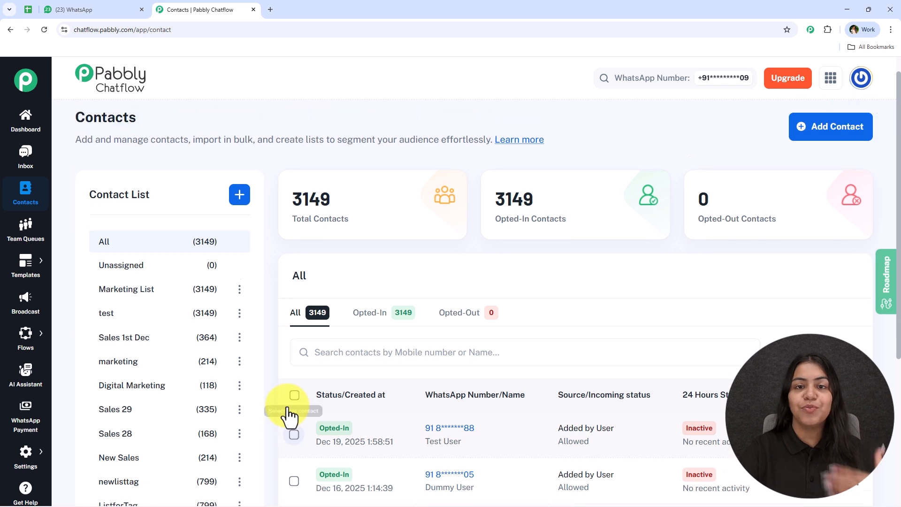
mouse_move(401, 213)
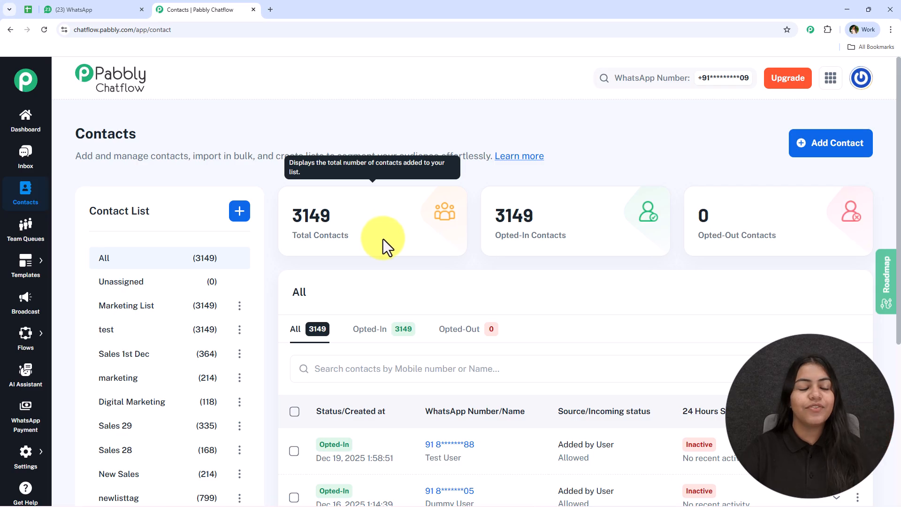
Open a new message template form, examine its fields, and compare it with the winter sale message in WhatsApp.
mouse_move(29, 272)
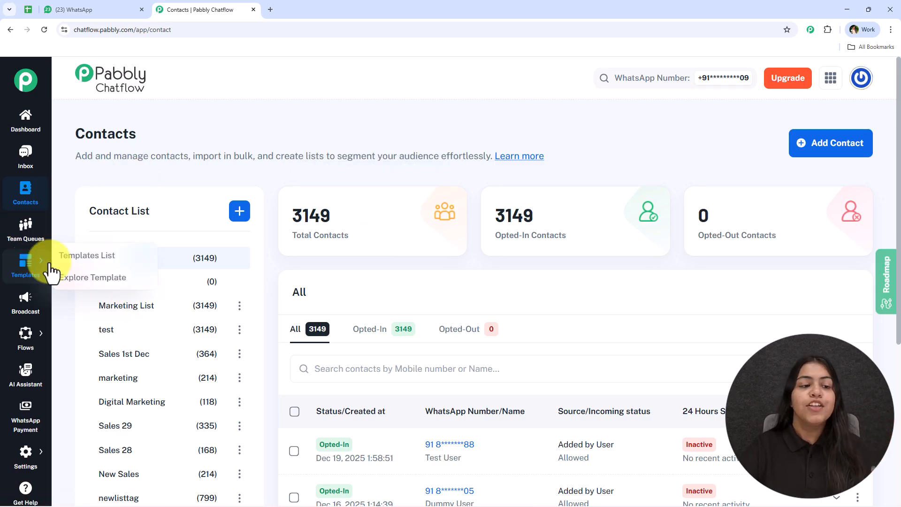
click(68, 264)
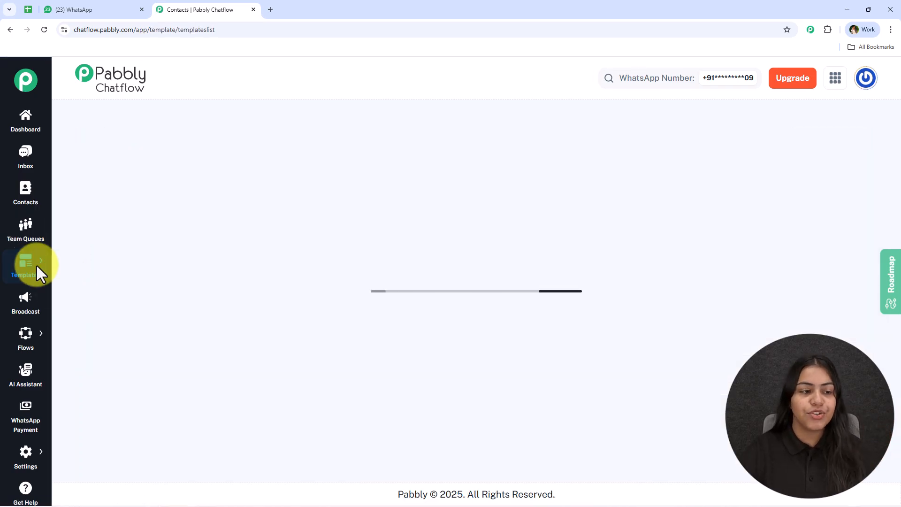
mouse_move(36, 280)
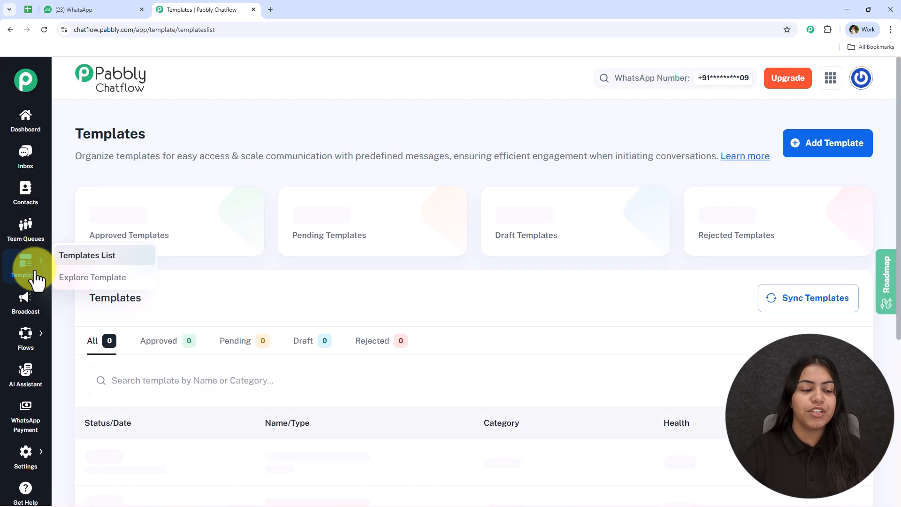
click(852, 151)
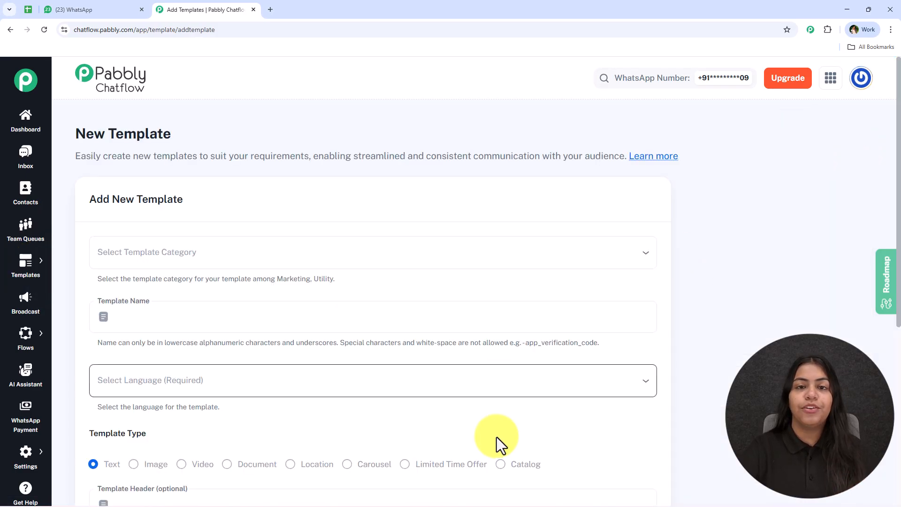
scroll(499, 432, down, 6)
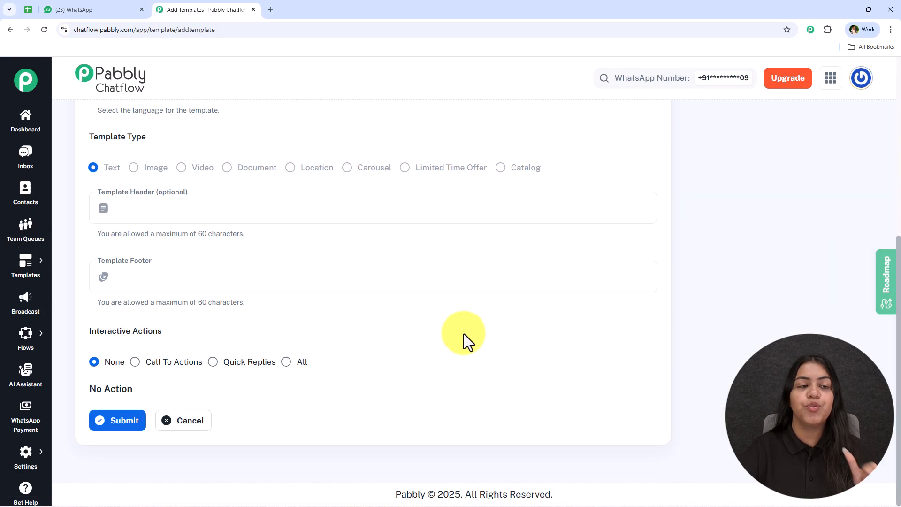
click(117, 8)
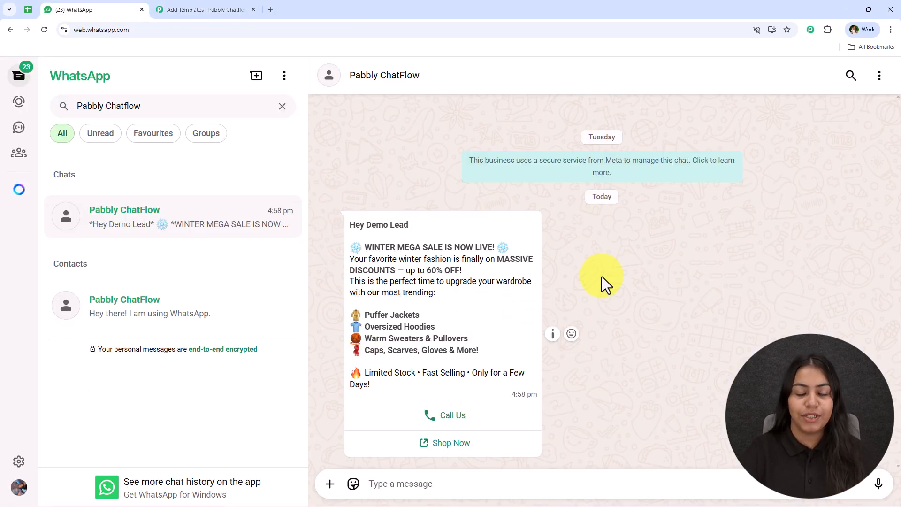
click(168, 8)
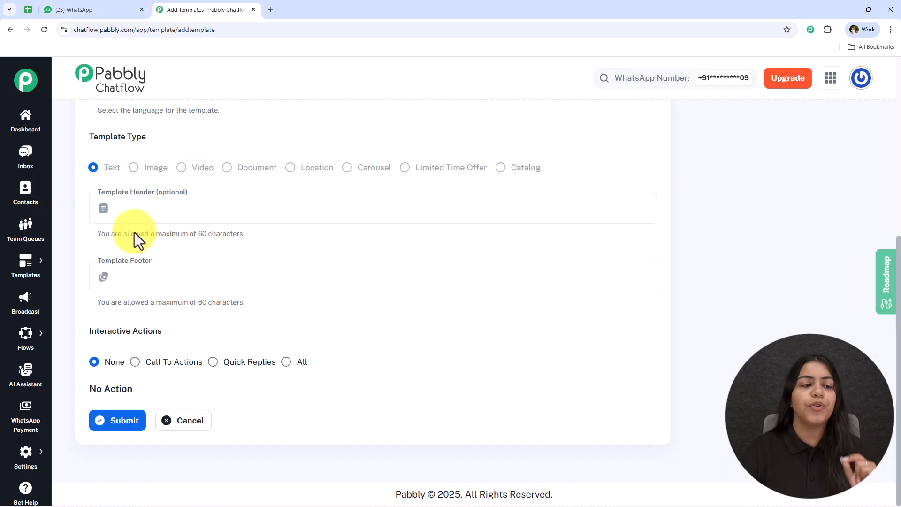
Go back to the Templates List and review the approved message templates.
mouse_move(35, 264)
click(71, 256)
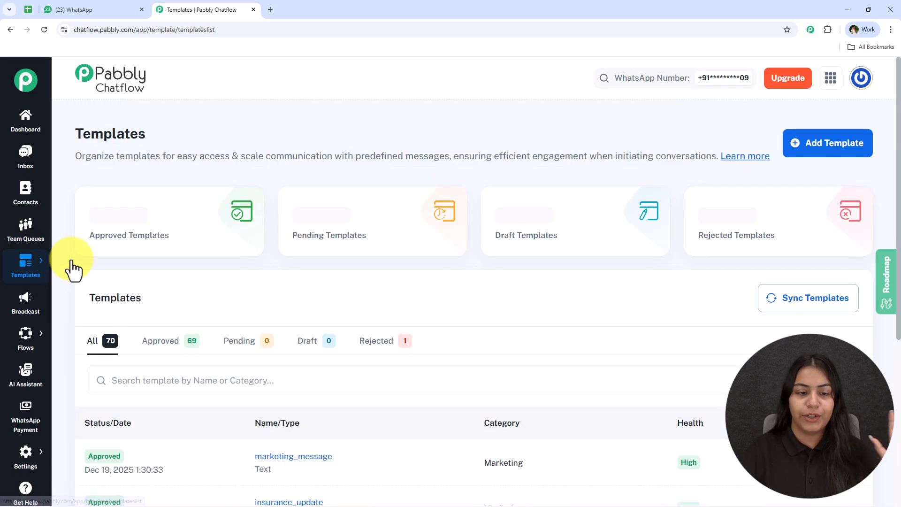
scroll(301, 451, down, 5)
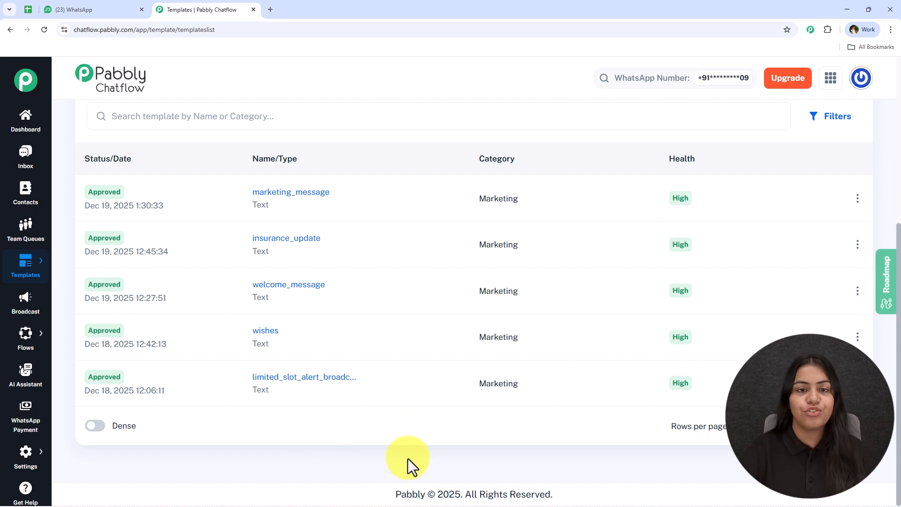
Start a new WhatsApp broadcast from the Broadcast page.
click(21, 307)
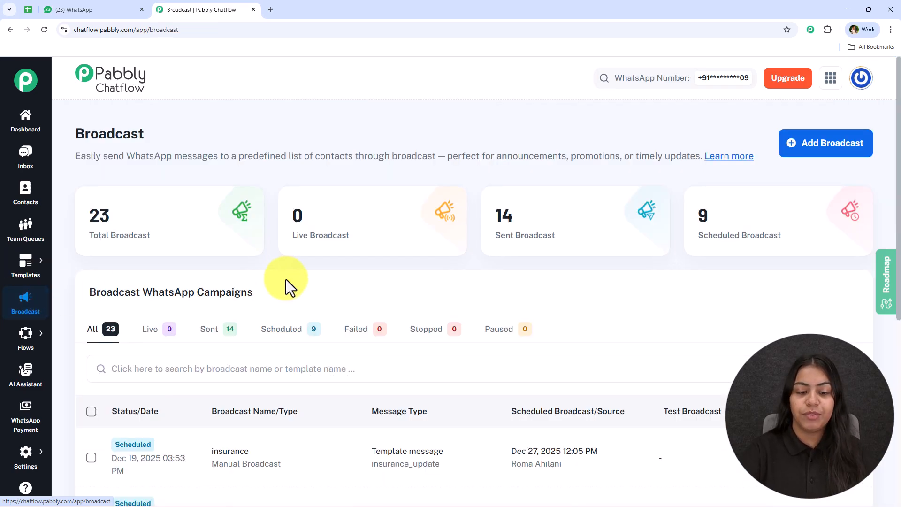
scroll(291, 346, down, 3)
scroll(283, 358, up, 3)
click(793, 150)
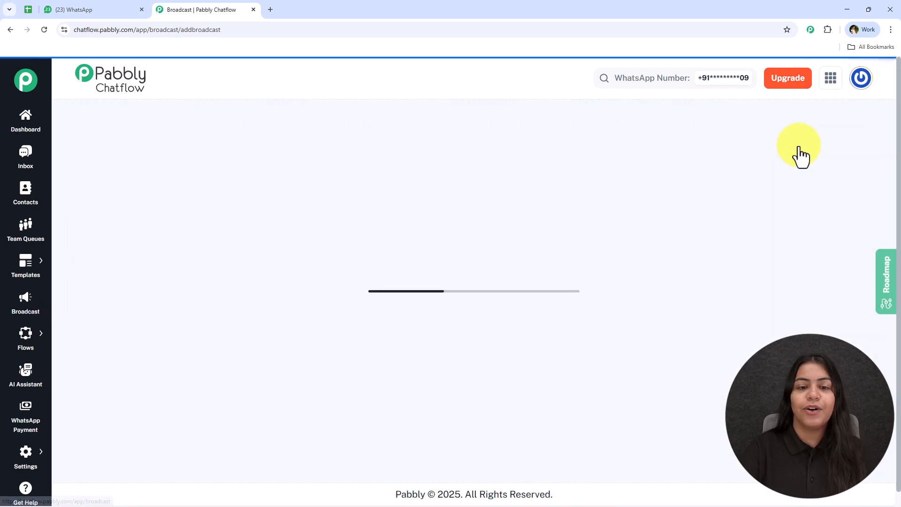
scroll(265, 244, down, 2)
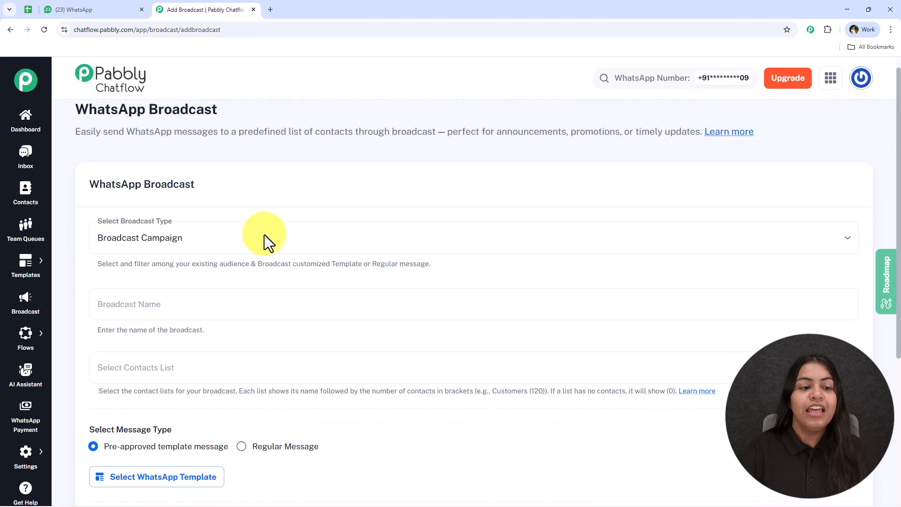
Set the broadcast type to Broadcast Campaign and name the broadcast Offers.
click(183, 176)
click(181, 202)
click(219, 233)
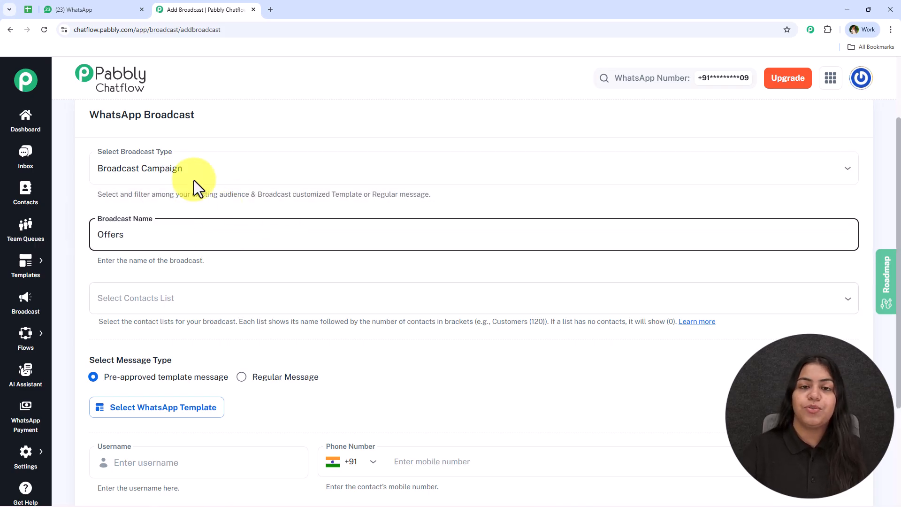
Try adding the Marketing List, Sales 1st Dec, Sales 29 and newlisttag contact lists to the broadcast.
scroll(190, 272, down, 2)
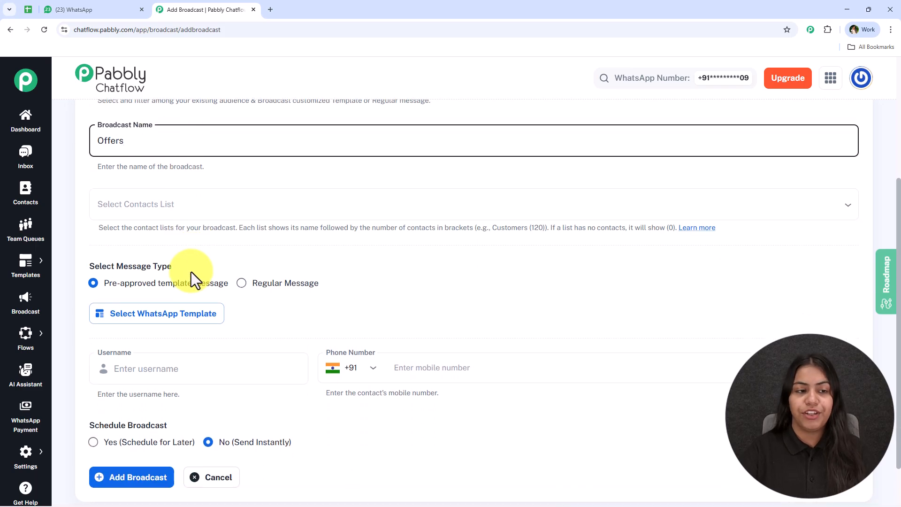
click(207, 211)
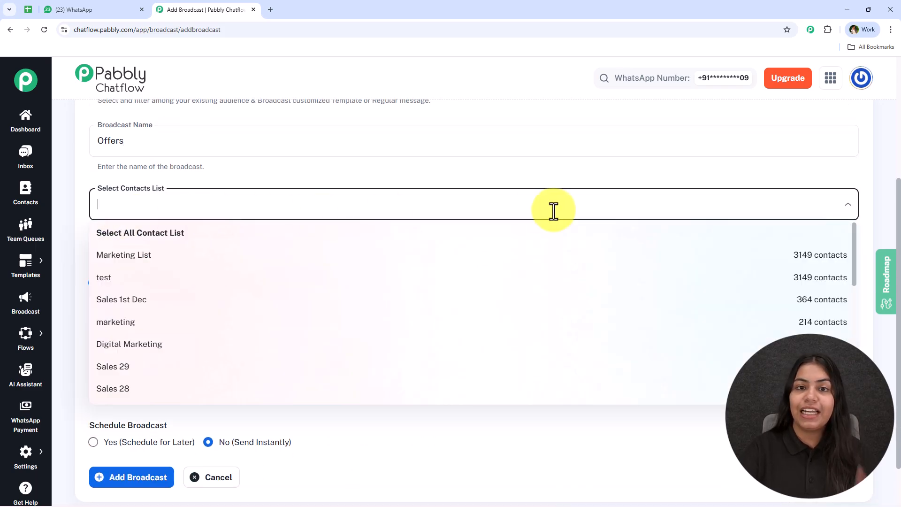
click(364, 257)
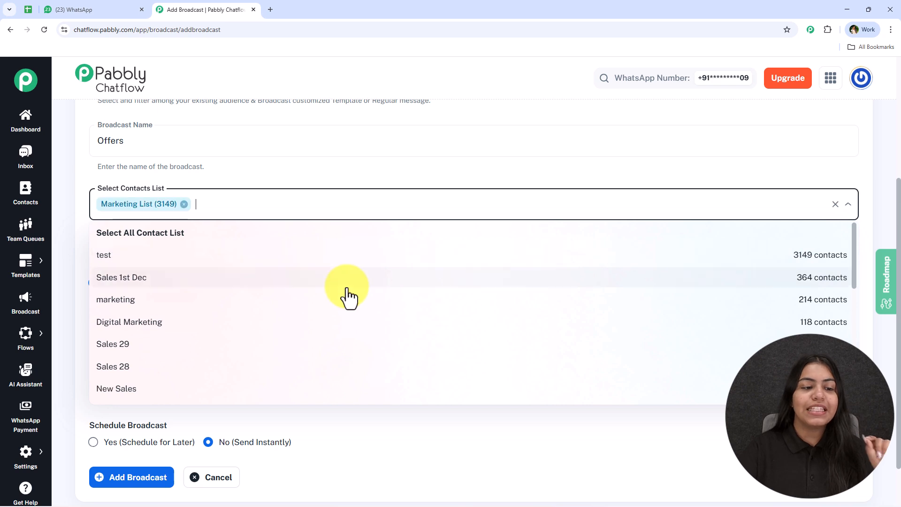
click(341, 280)
click(328, 319)
click(330, 366)
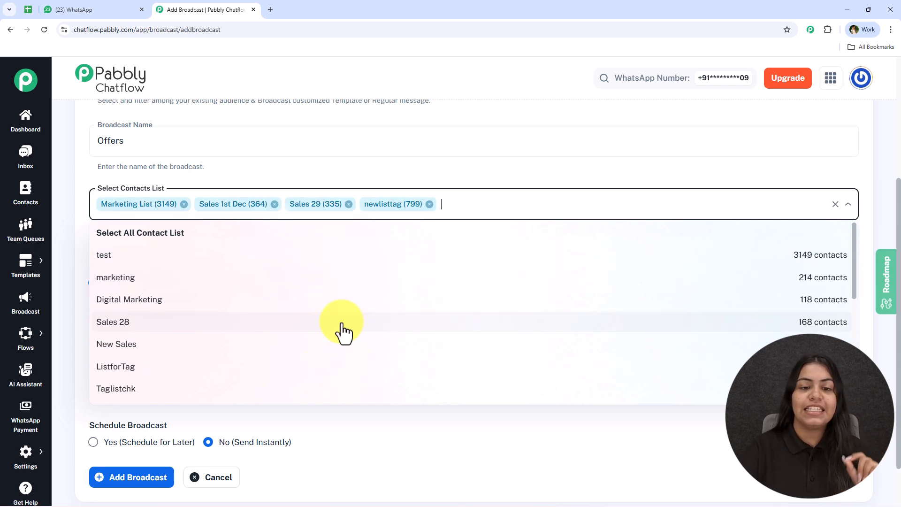
click(339, 323)
click(502, 205)
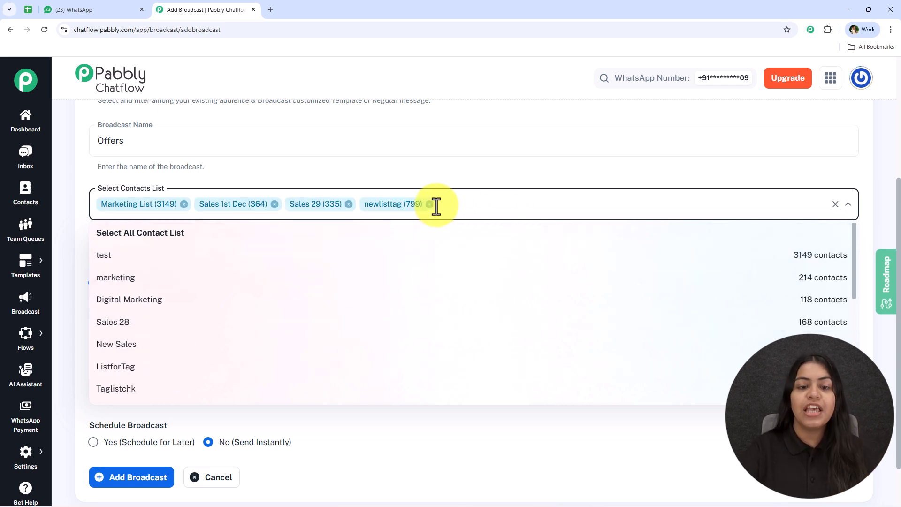
Remove all the chosen contact lists from the broadcast.
click(429, 205)
click(348, 204)
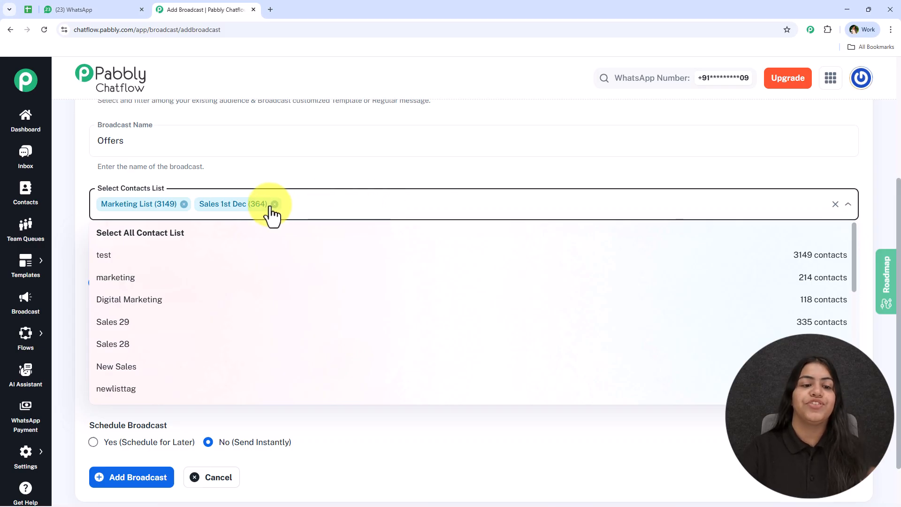
click(274, 204)
click(184, 204)
click(167, 282)
click(157, 323)
key(BackSpace)
key(BackSpace)
Choose the Offers contact list as the broadcast's audience.
scroll(239, 356, down, 10)
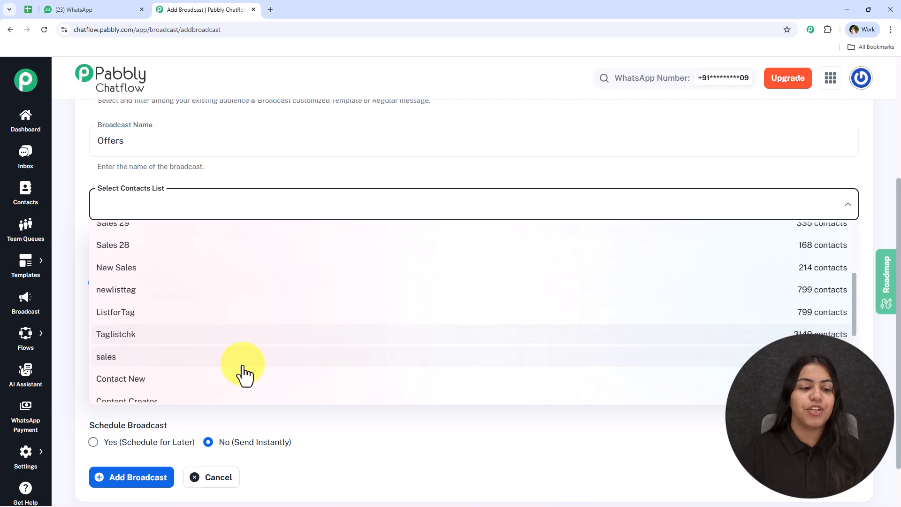
click(181, 372)
click(261, 174)
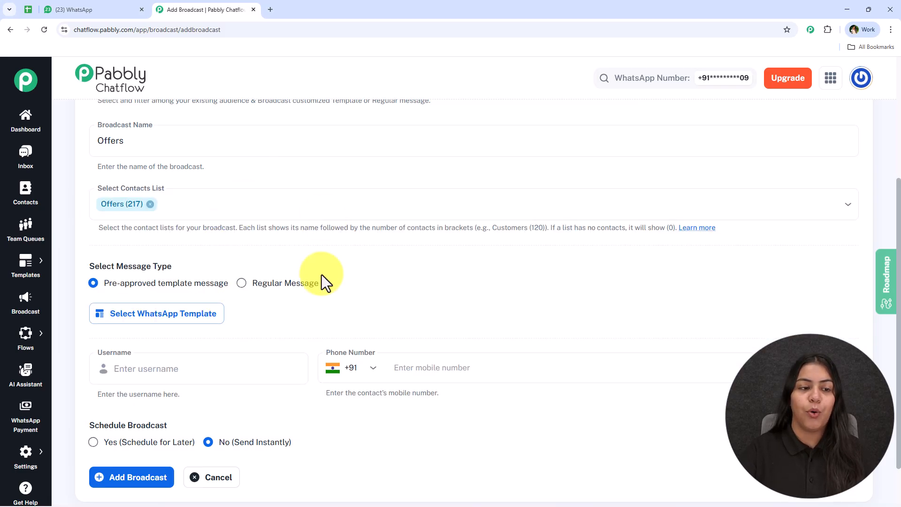
Open the Templates List in a separate browser tab and look through the approved templates for the winter offer.
scroll(280, 258, down, 2)
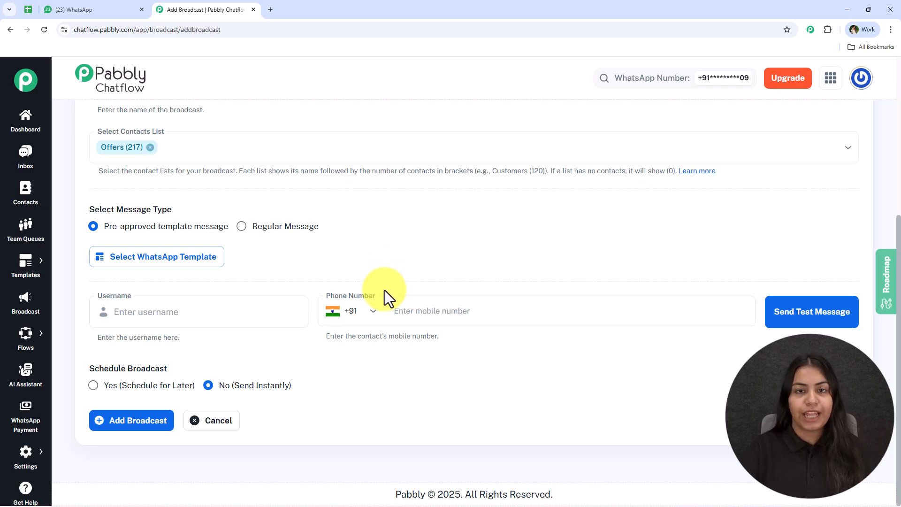
mouse_move(30, 268)
ctrl+click(68, 258)
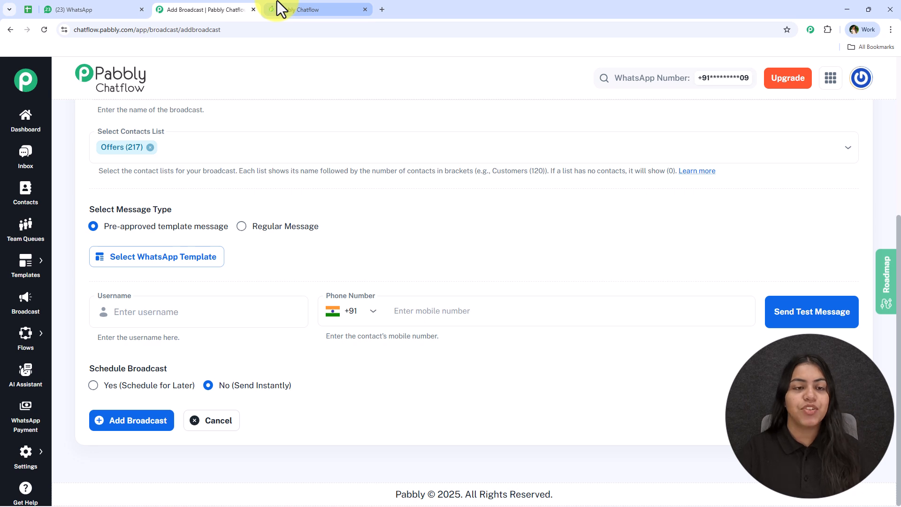
click(278, 5)
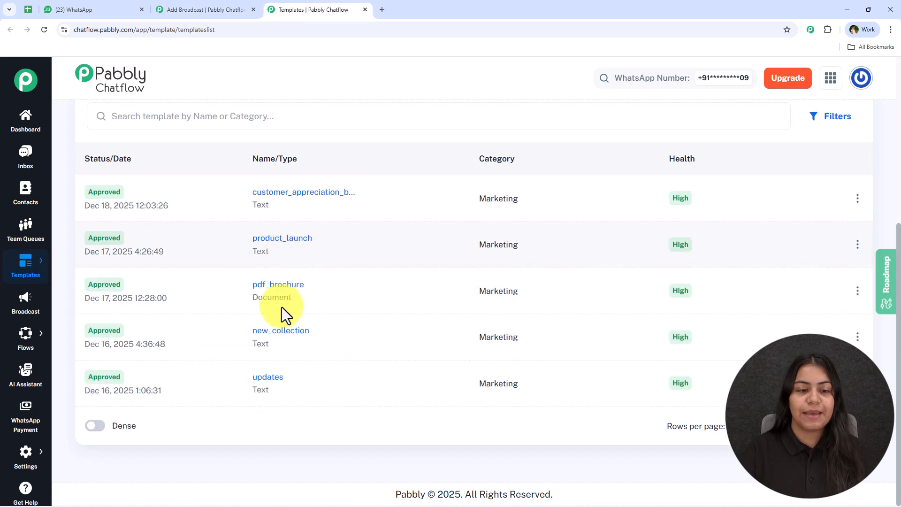
click(855, 425)
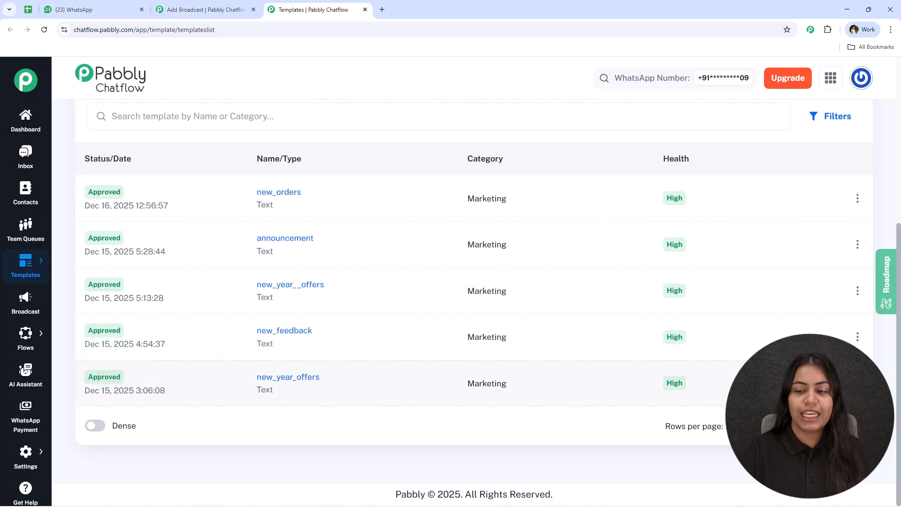
click(855, 425)
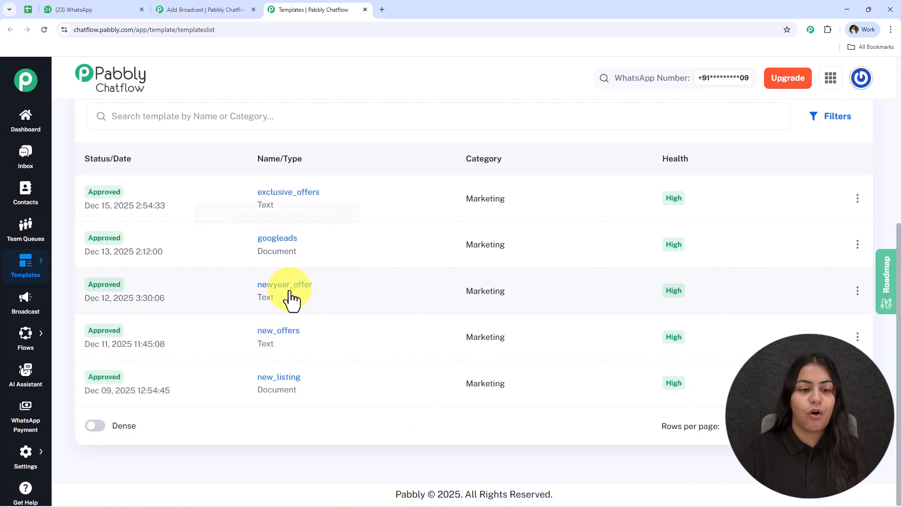
click(855, 426)
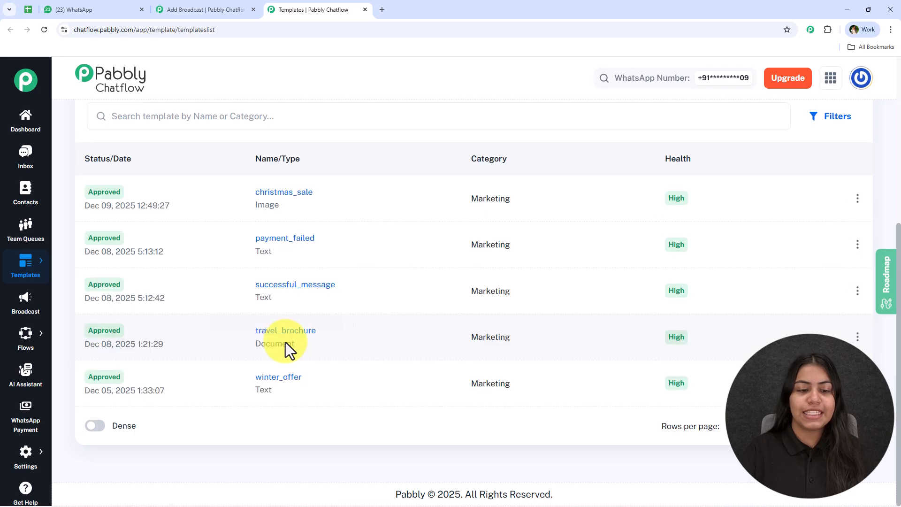
Preview the content of the winter_offer and travel_brochure templates, and close the preview.
click(283, 377)
drag(255, 131, 540, 342)
click(285, 331)
click(604, 98)
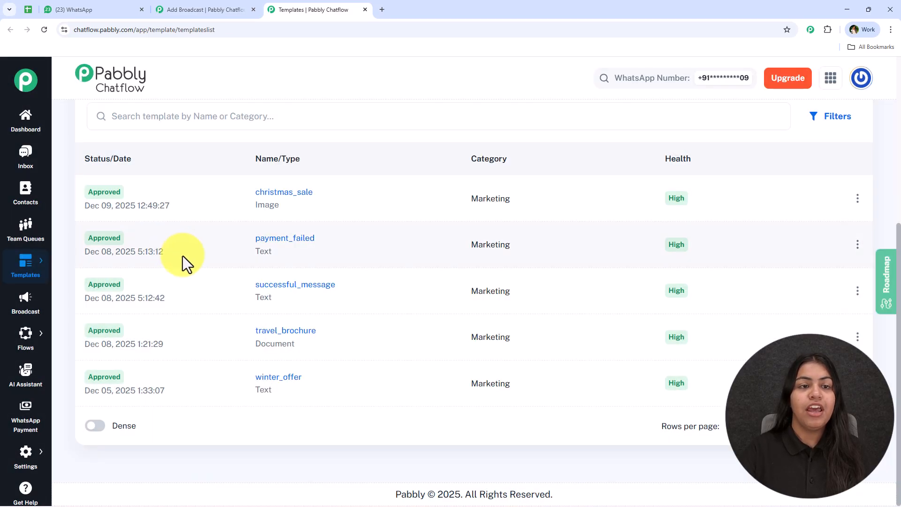
Return to the broadcast form and try a Regular Message of type Image with the caption "hey".
click(191, 3)
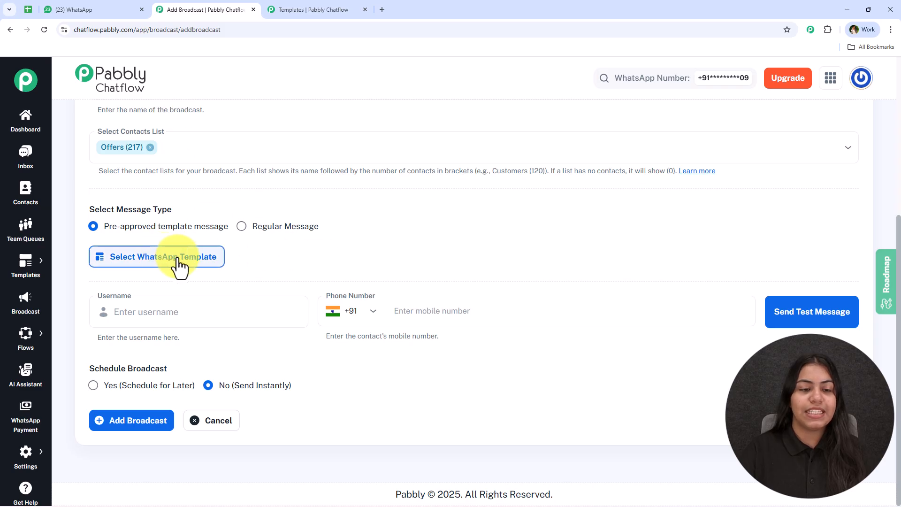
click(242, 227)
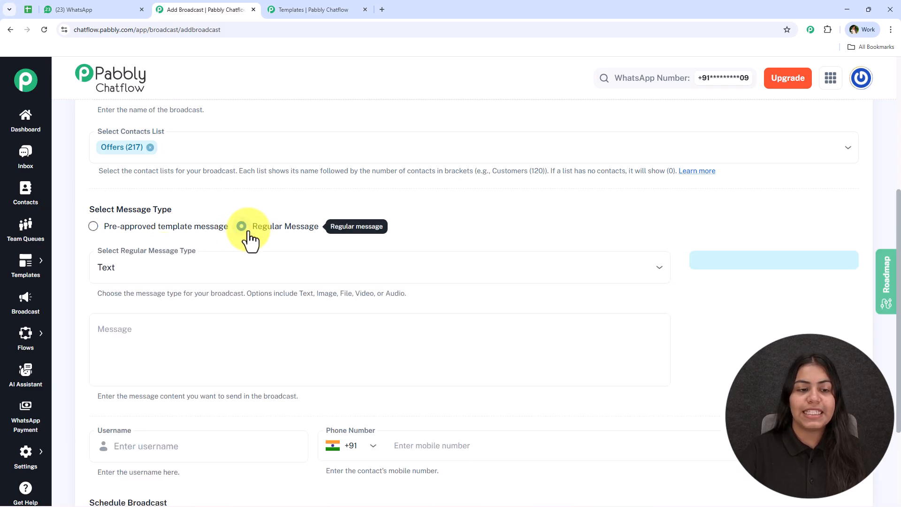
click(248, 267)
click(168, 324)
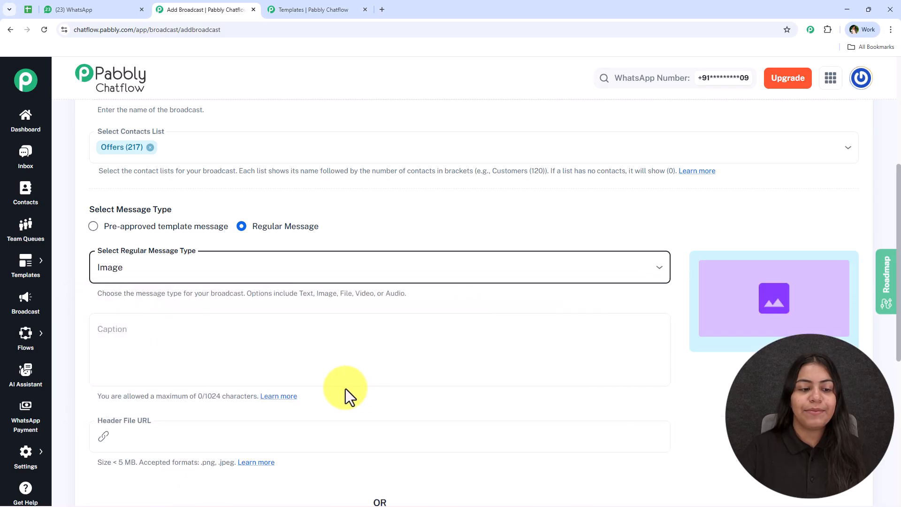
click(255, 350)
text(hey)
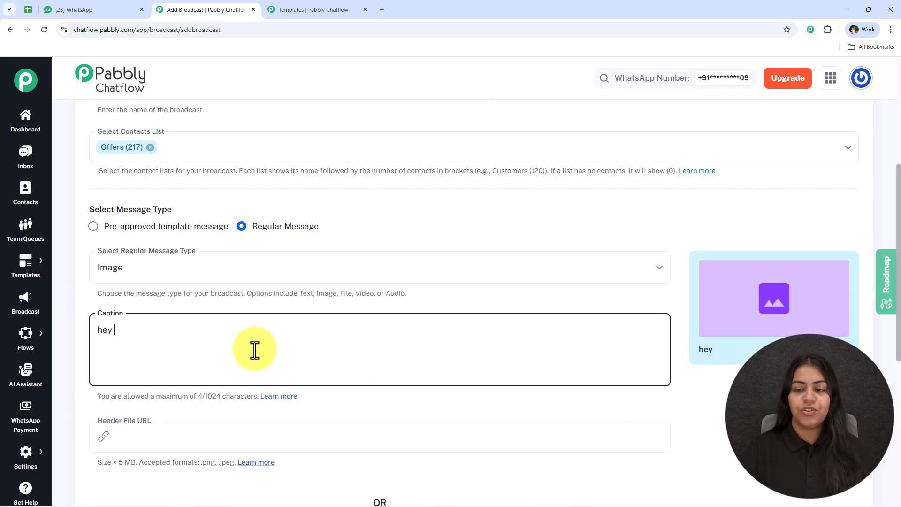
scroll(267, 356, down, 5)
scroll(267, 362, up, 6)
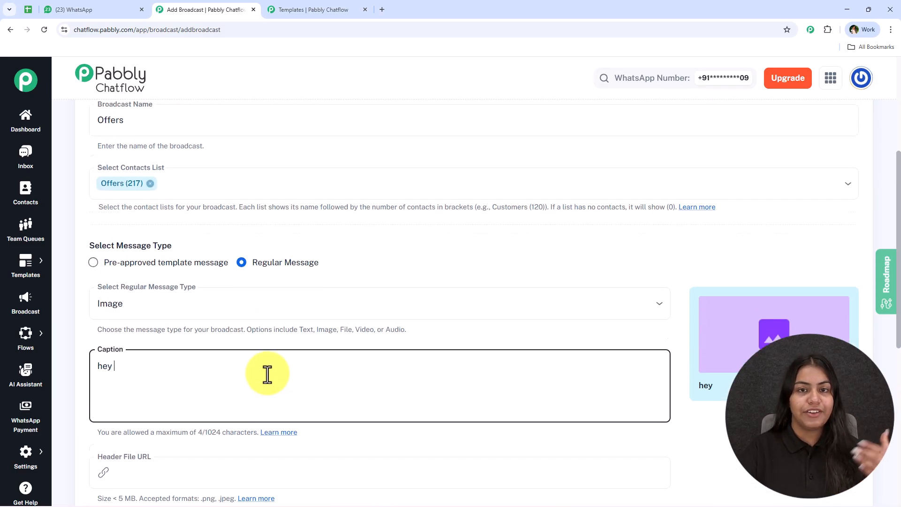
scroll(267, 374, up, 1)
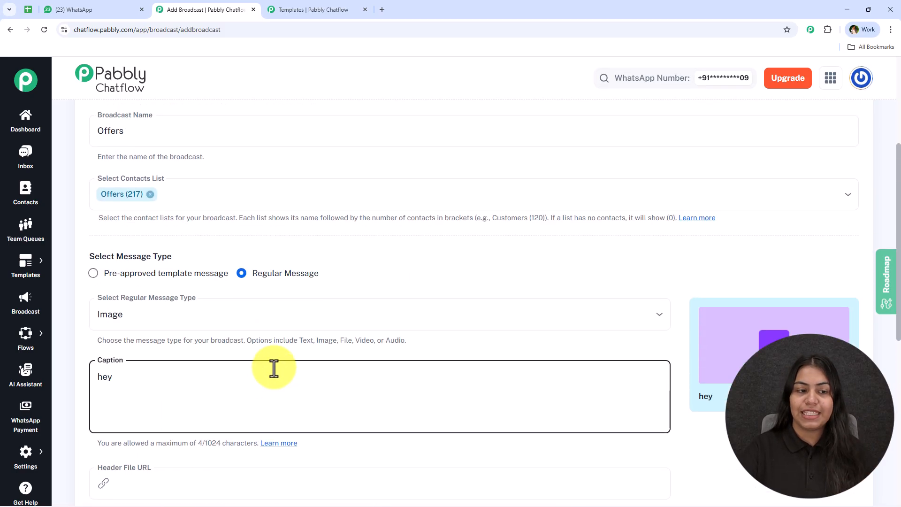
Switch the message type to Pre-approved template message, search the approved templates for "win" and select winter_offer.
click(92, 275)
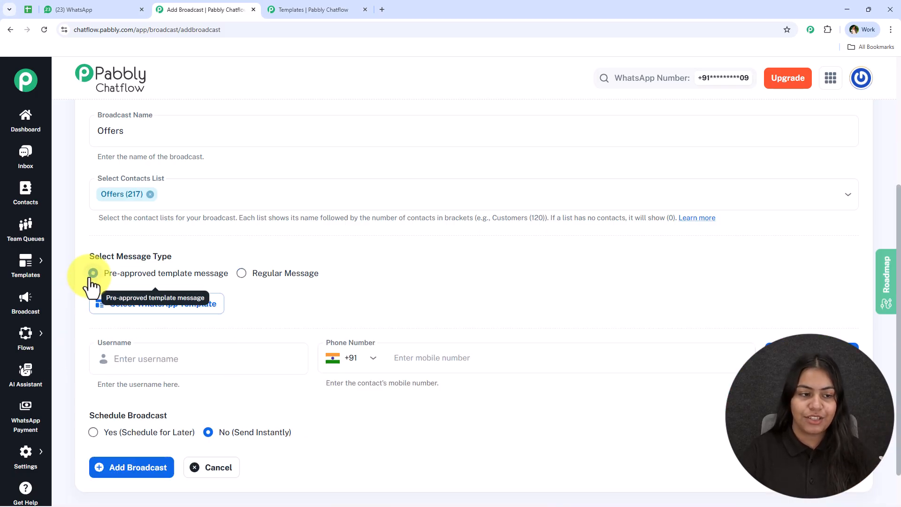
click(139, 308)
click(309, 177)
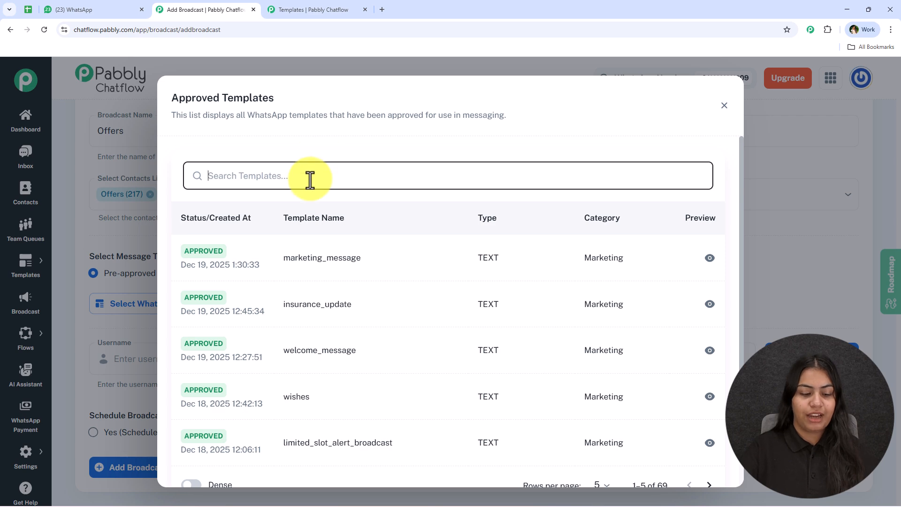
text(wint)
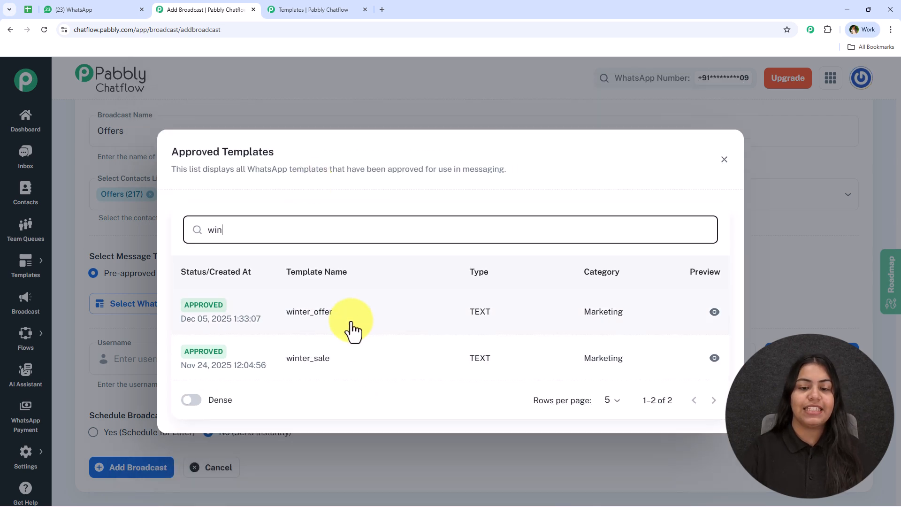
click(335, 320)
Clear the sample value in Body Field 1 and examine the winter offer message preview.
drag(308, 191, 170, 198)
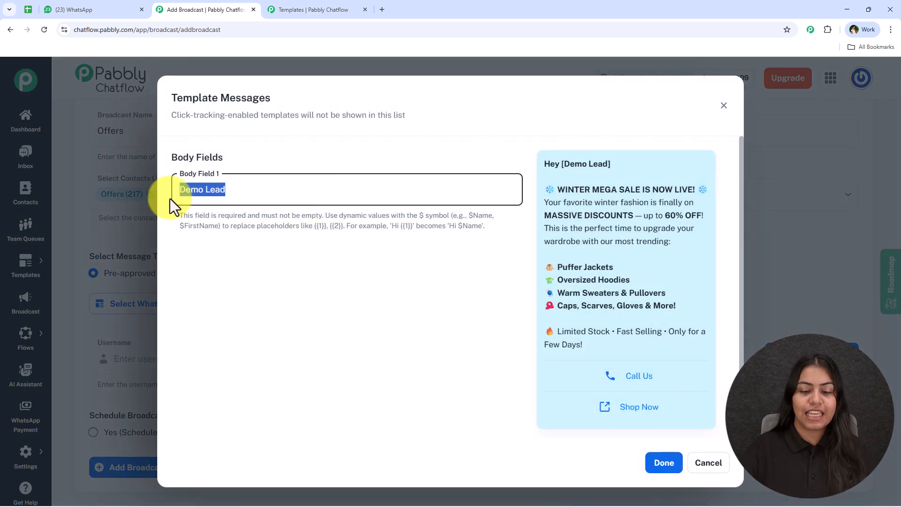
key(BackSpace)
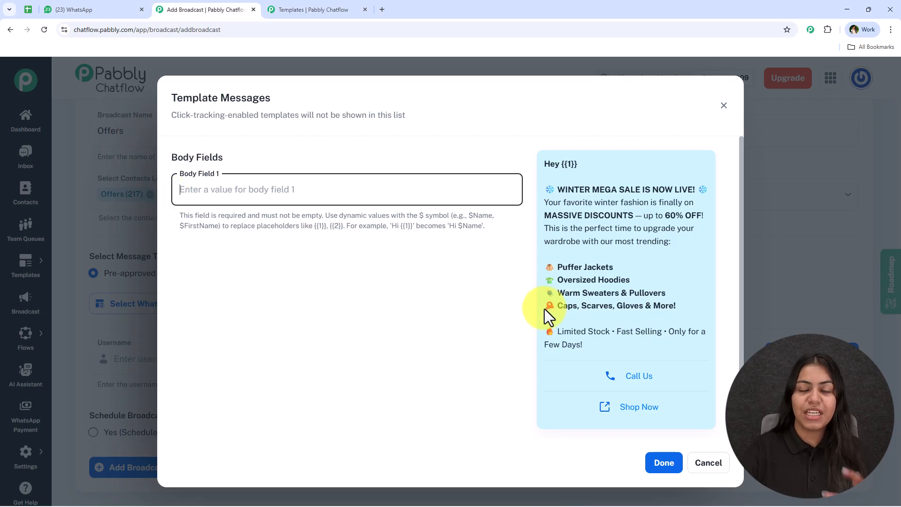
drag(542, 164, 653, 347)
click(652, 345)
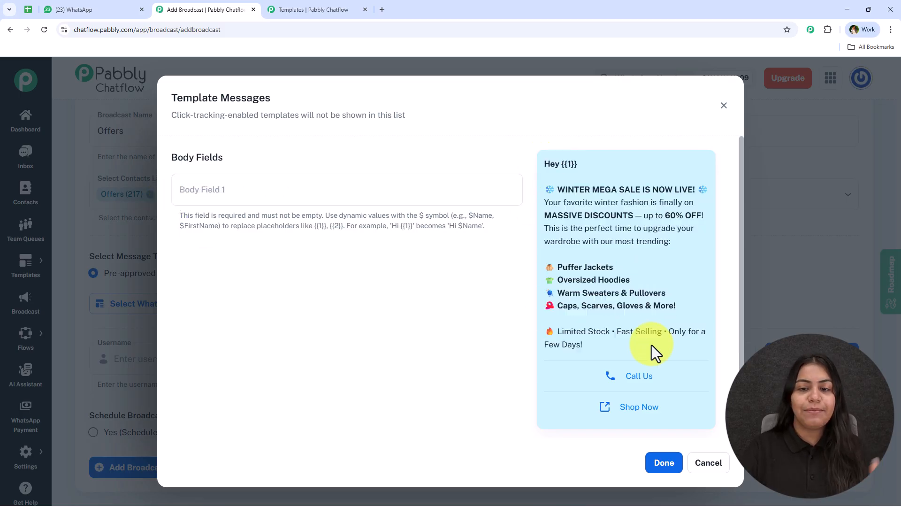
Compare the {{1}} placeholder in the winter_offer template with the greeting in the received WhatsApp message.
click(312, 10)
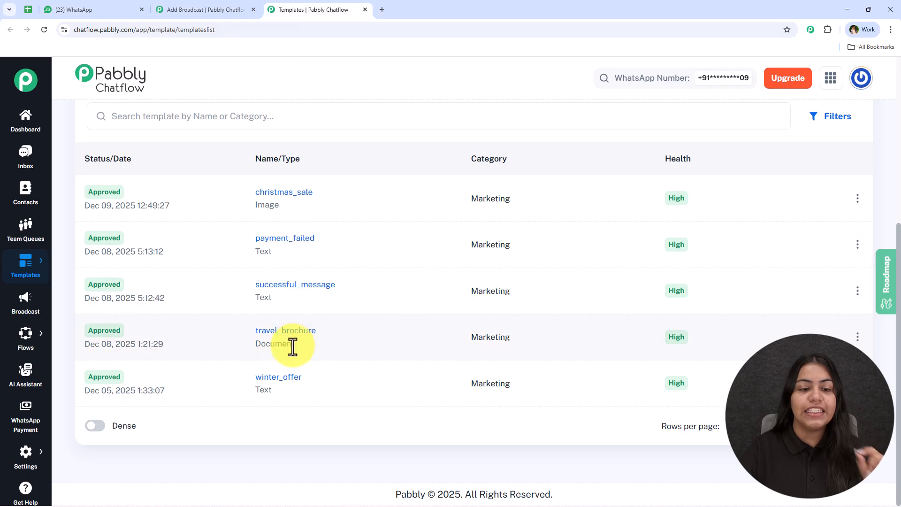
click(284, 377)
drag(312, 191, 330, 191)
click(241, 6)
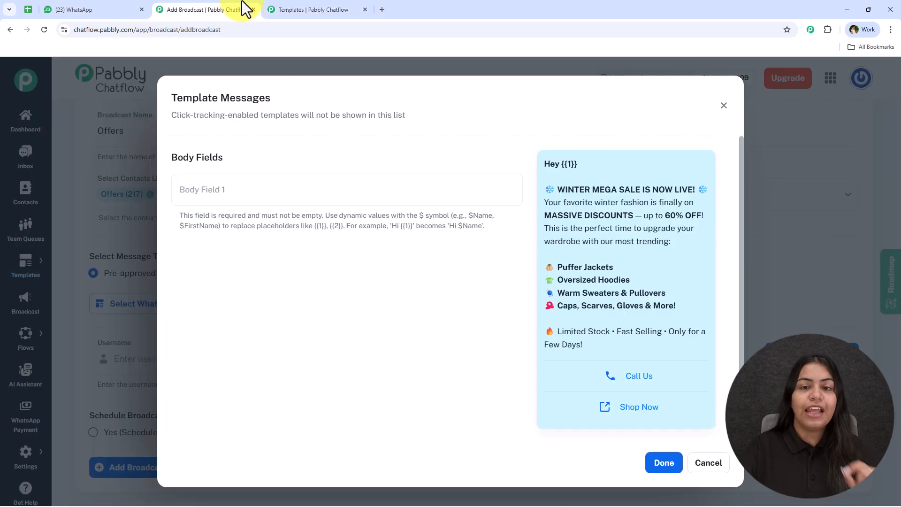
click(104, 8)
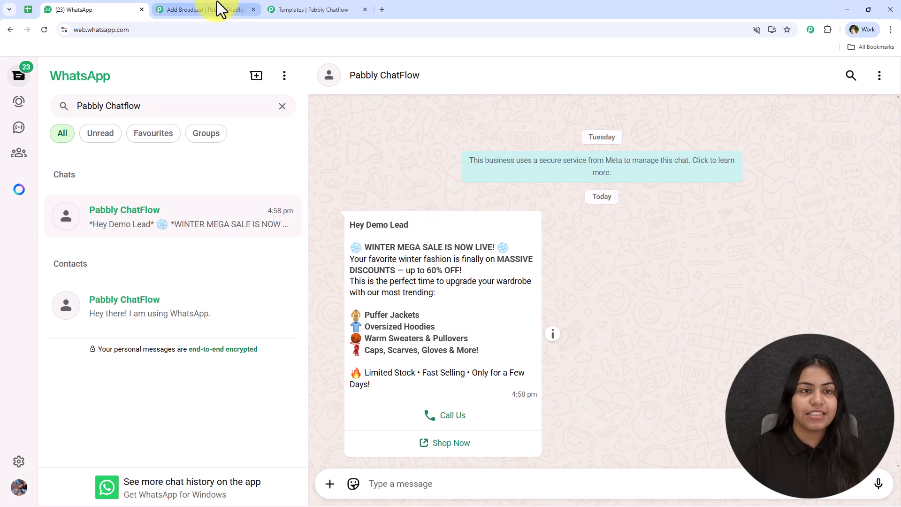
click(302, 8)
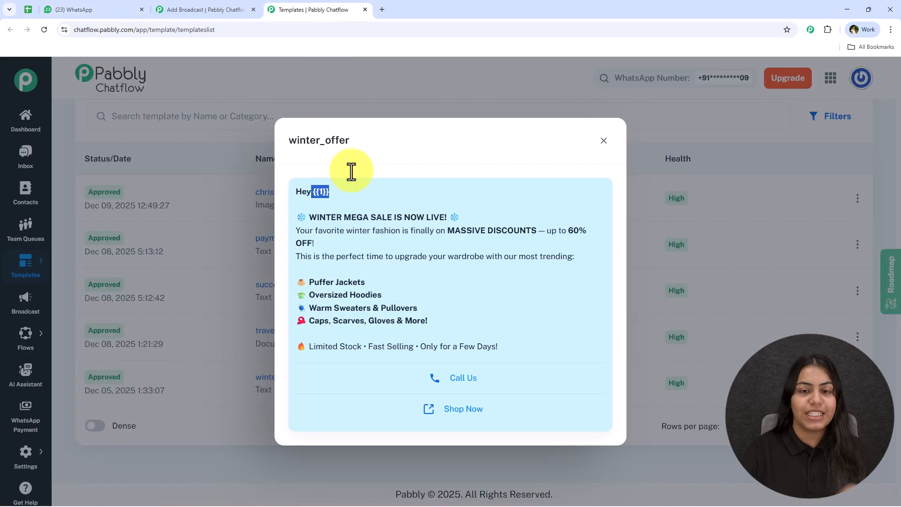
Close the template preview and open the Contact Custom Fields settings to review the available field names.
click(602, 141)
click(13, 456)
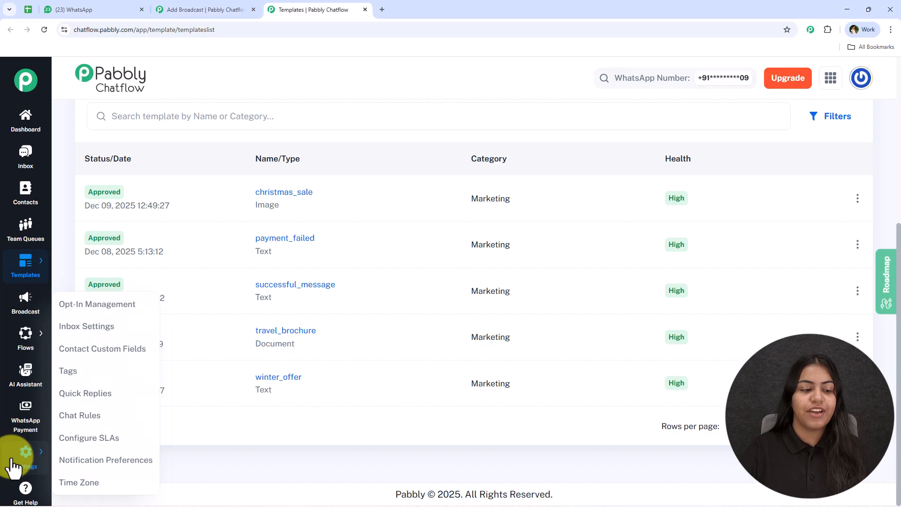
click(94, 348)
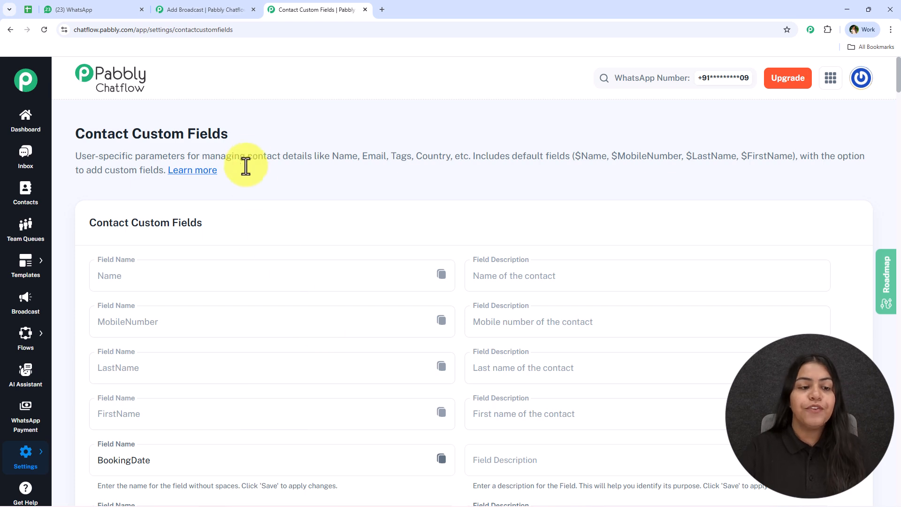
Return to the broadcast's template message form and examine the {{1}} placeholder in the preview.
click(202, 8)
click(340, 2)
click(158, 3)
click(560, 166)
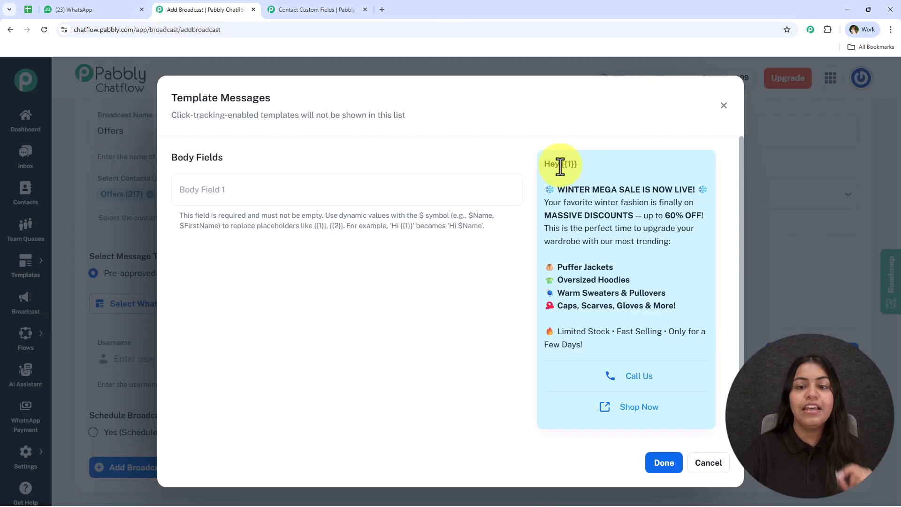
Copy the Name field from Contact Custom Fields and insert it as $Name in Body Field 1 of the template message.
double_click(569, 163)
click(316, 2)
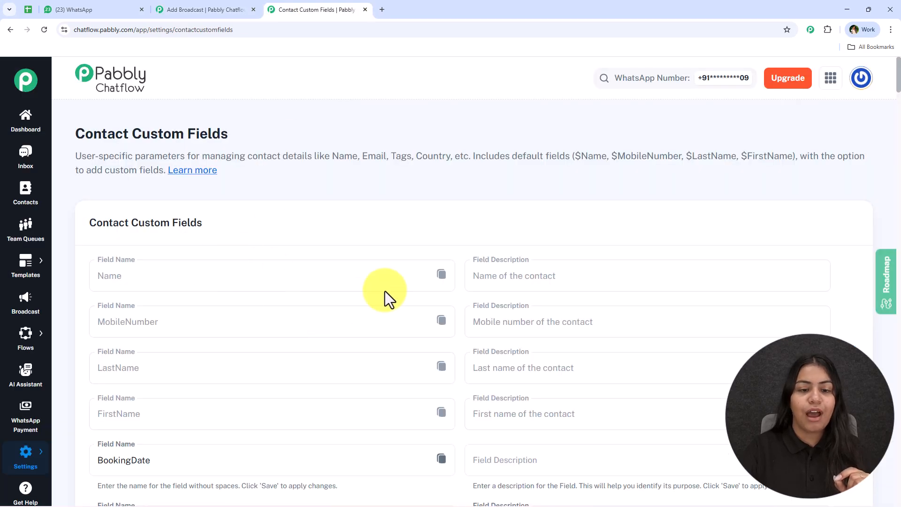
click(442, 274)
click(168, 3)
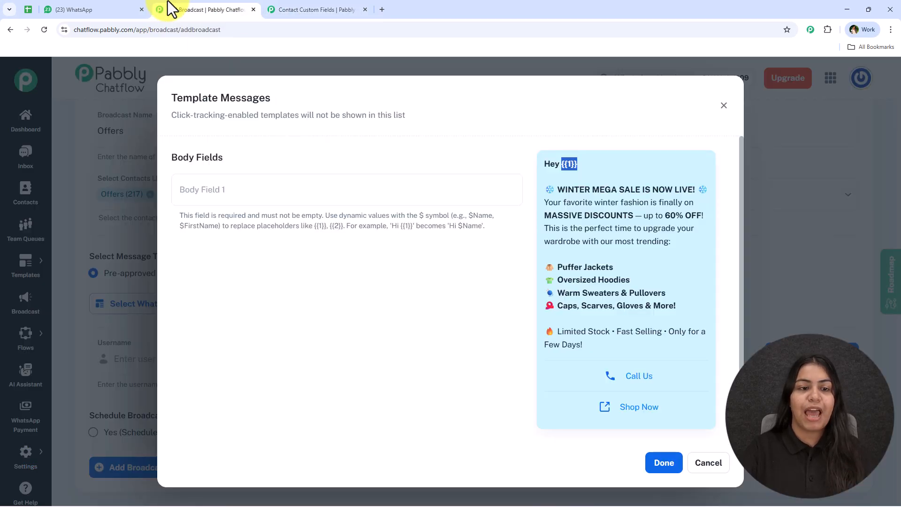
click(221, 190)
key(ctrl+v)
click(279, 293)
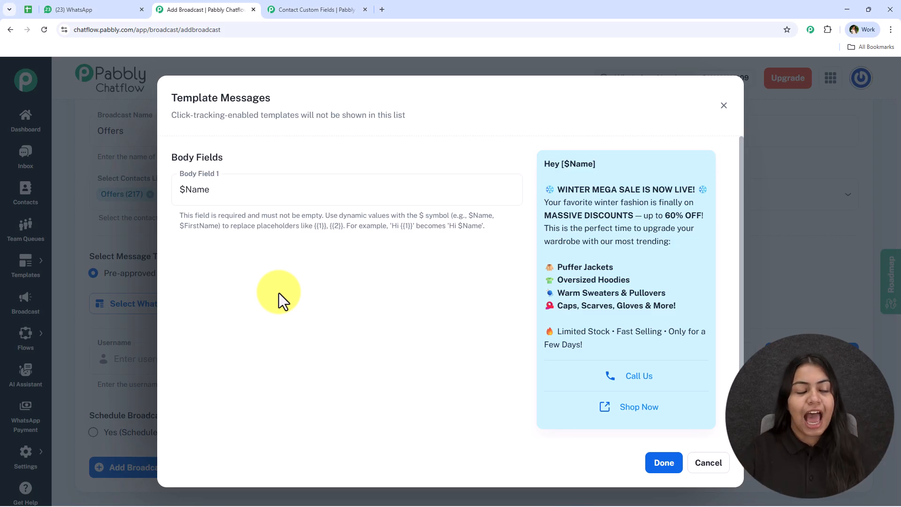
Check the greeting in the received WhatsApp message, and confirm the template message for the broadcast.
click(64, 15)
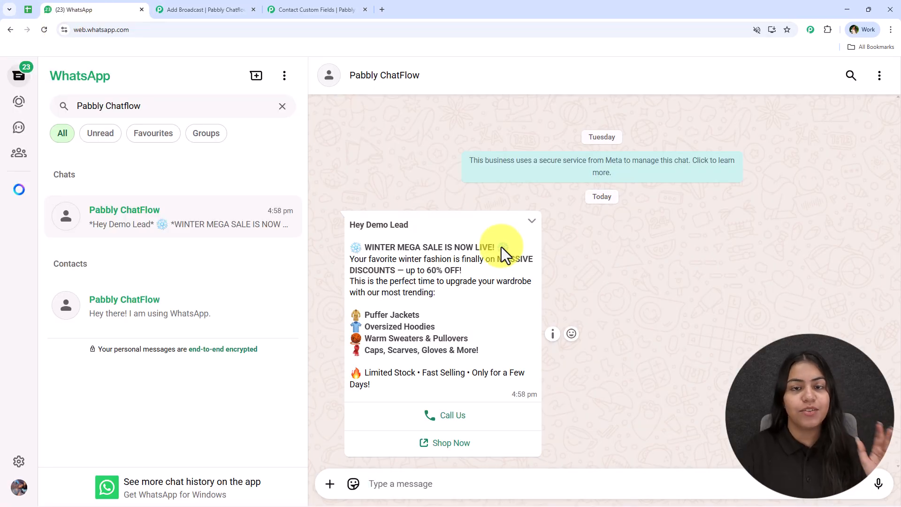
click(245, 5)
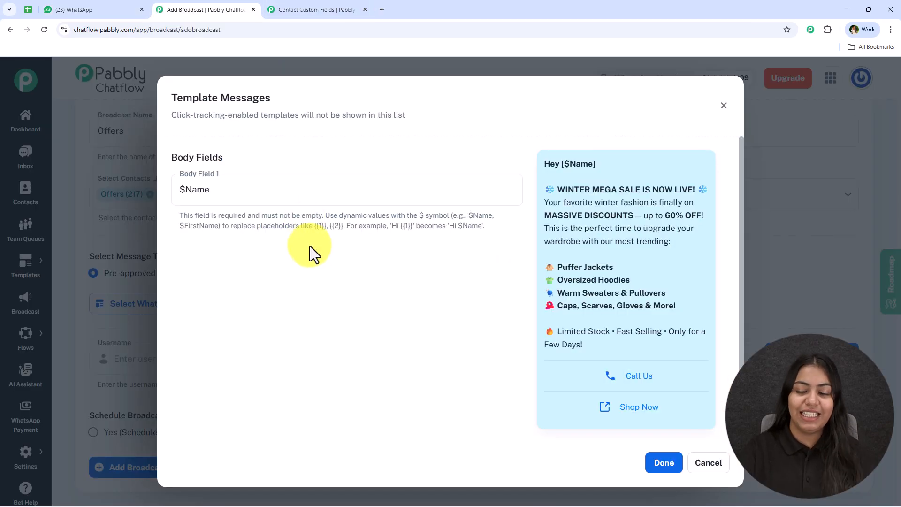
click(663, 463)
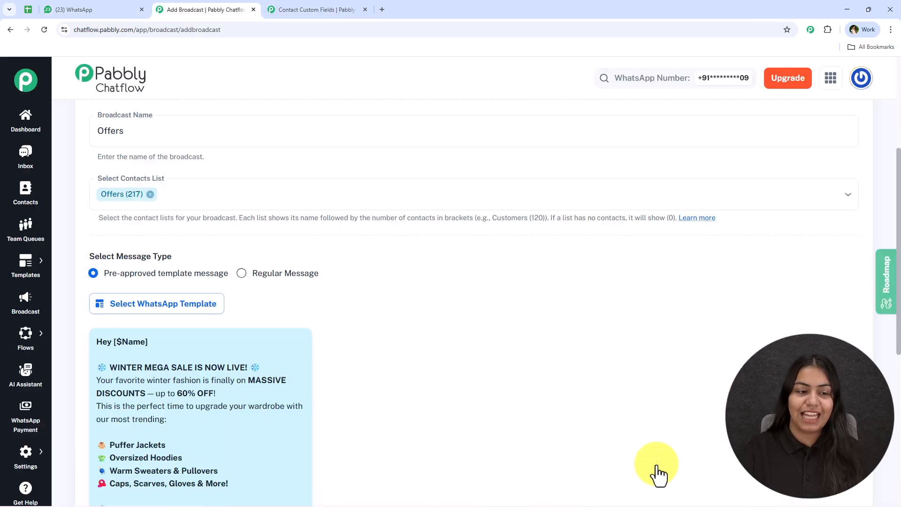
Send a test message of the broadcast with username Demo Lead and the contact's mobile number.
scroll(381, 313, down, 2)
scroll(382, 314, down, 5)
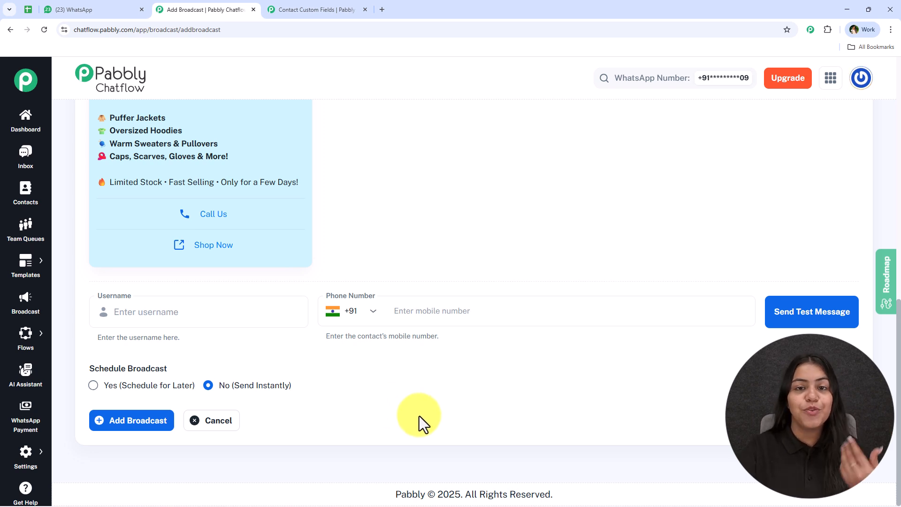
click(238, 321)
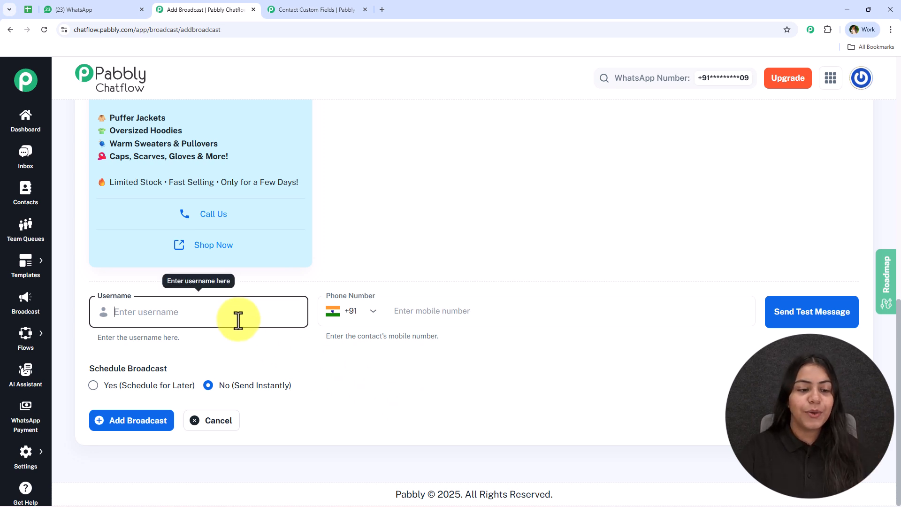
text(Demo Lead)
click(517, 305)
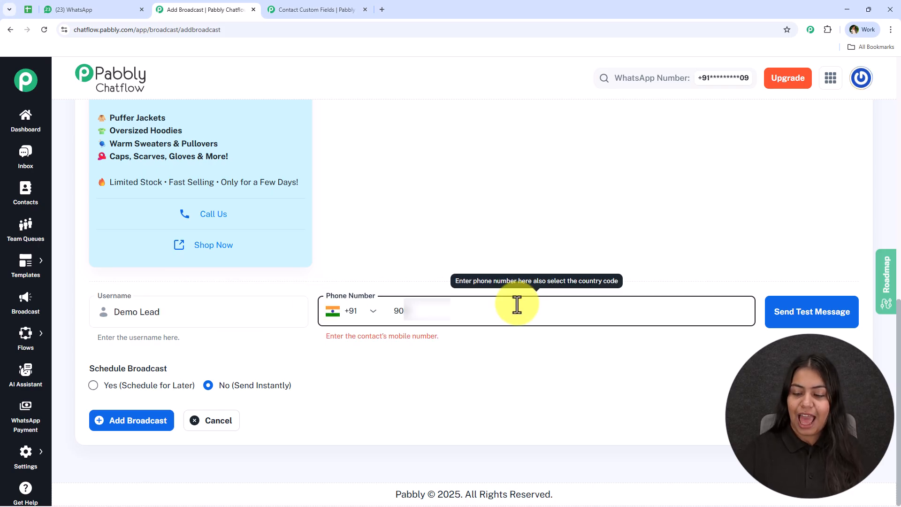
click(785, 313)
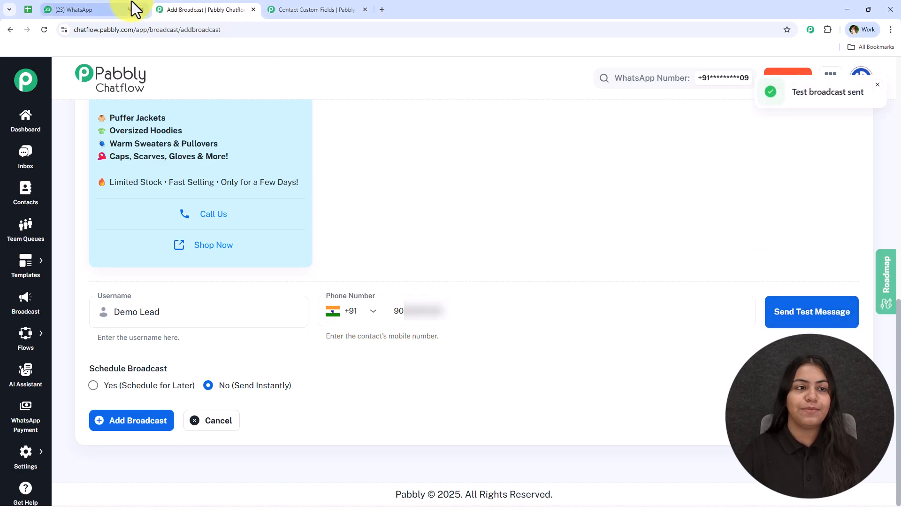
Switch to WhatsApp and examine the received test message in the Pabbly ChatFlow chat.
click(119, 9)
scroll(477, 371, up, 3)
scroll(478, 371, down, 3)
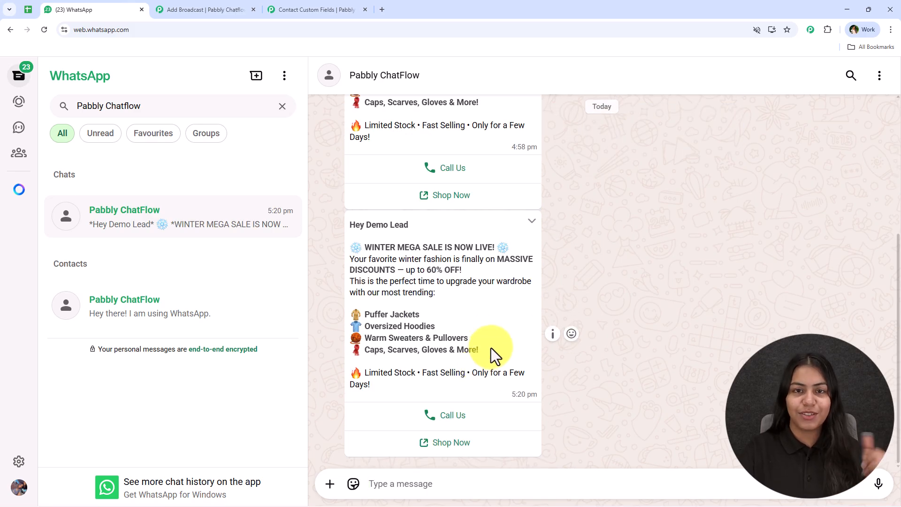
Return to the broadcast form and replace the test contact's phone number with a placeholder number.
click(214, 8)
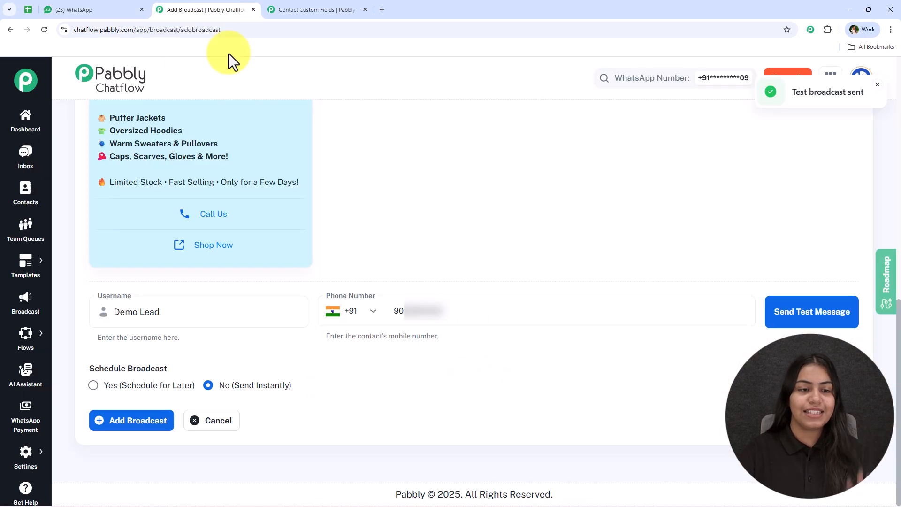
double_click(534, 315)
text(999999)
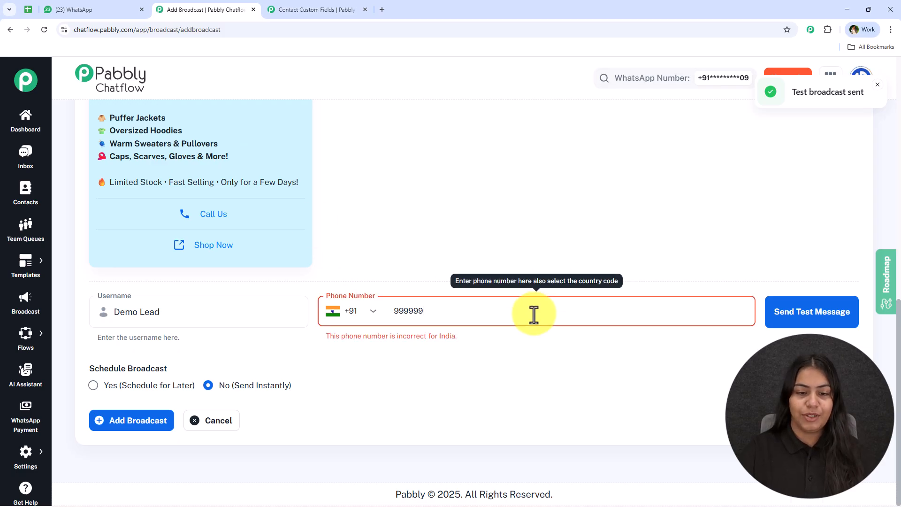
text(9999)
click(495, 378)
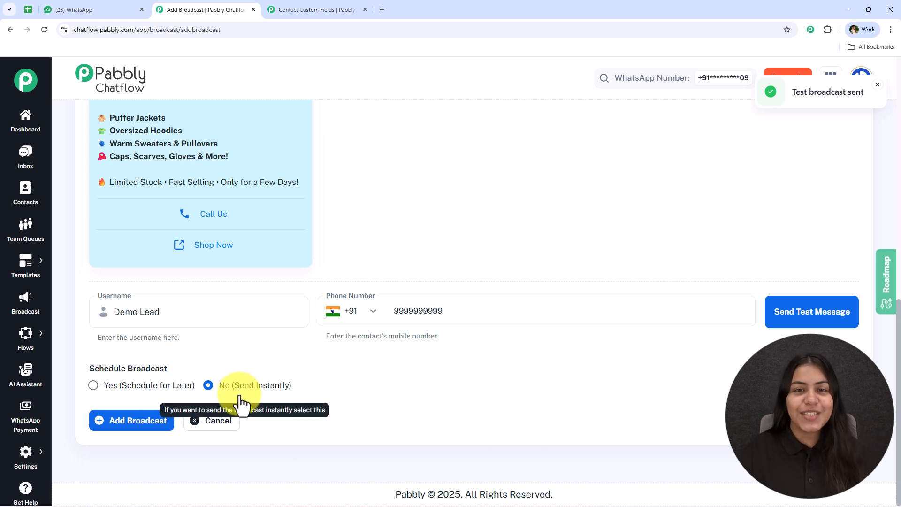
Set Schedule Broadcast to Yes (Schedule for Later) and clear the default date and time.
click(165, 387)
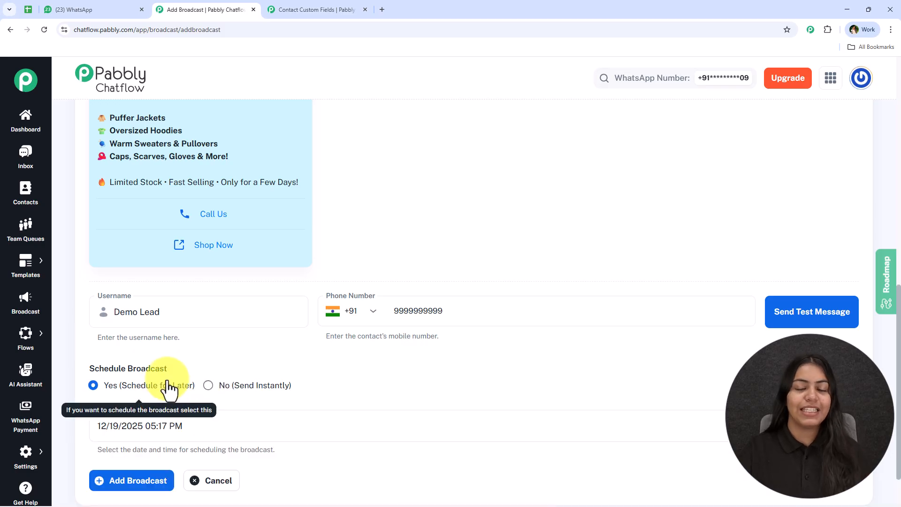
scroll(671, 393, down, 1)
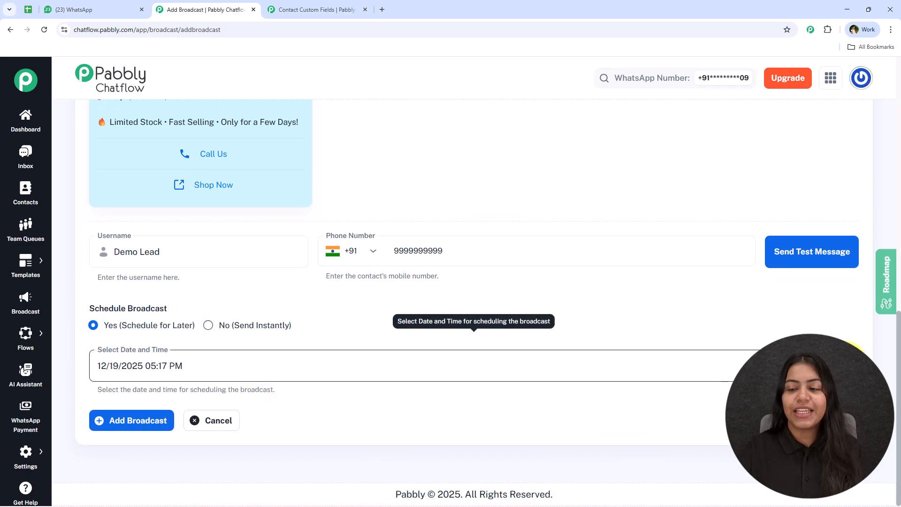
click(529, 369)
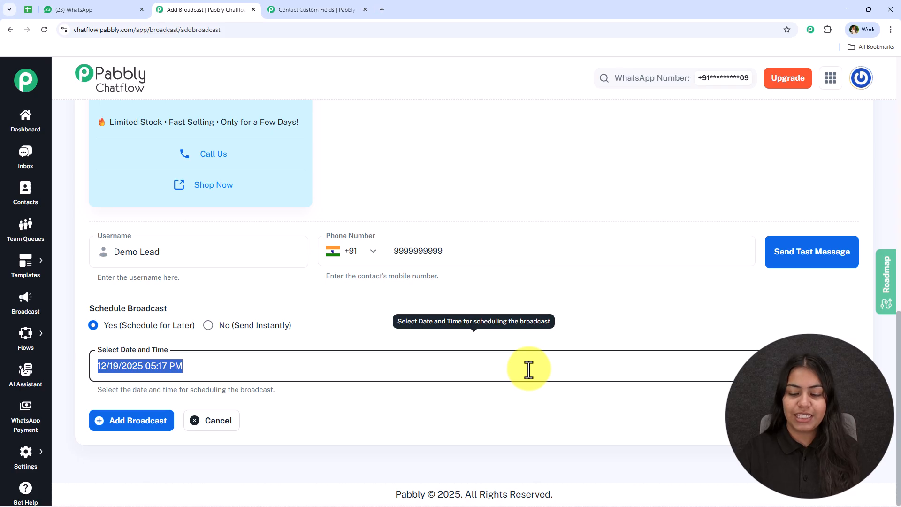
key(BackSpace)
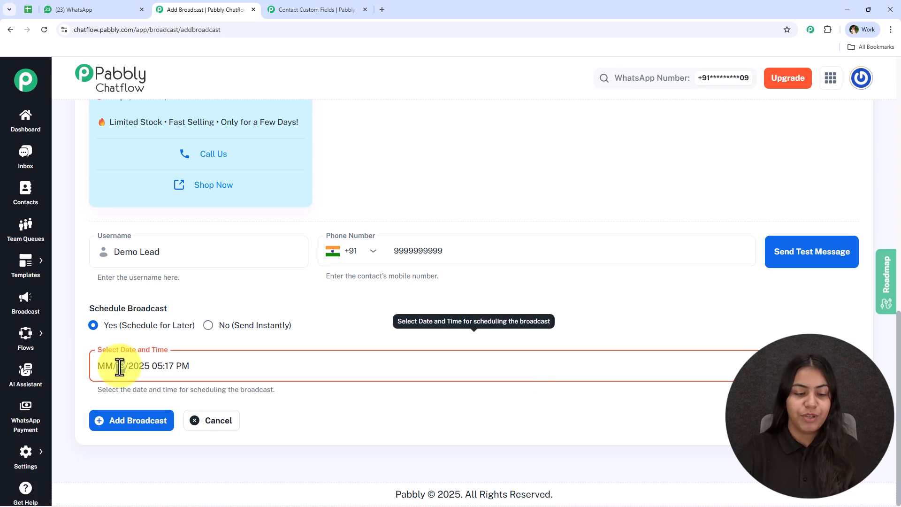
key(BackSpace)
click(146, 369)
key(BackSpace)
click(165, 364)
key(BackSpace)
click(174, 365)
key(BackSpace)
Schedule the broadcast for 12/26/2025 12:00 PM and add it.
click(845, 366)
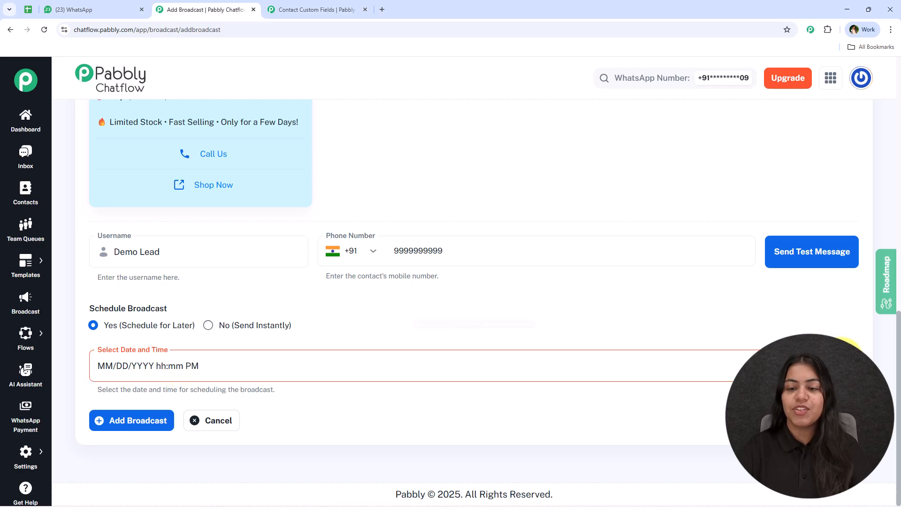
click(230, 243)
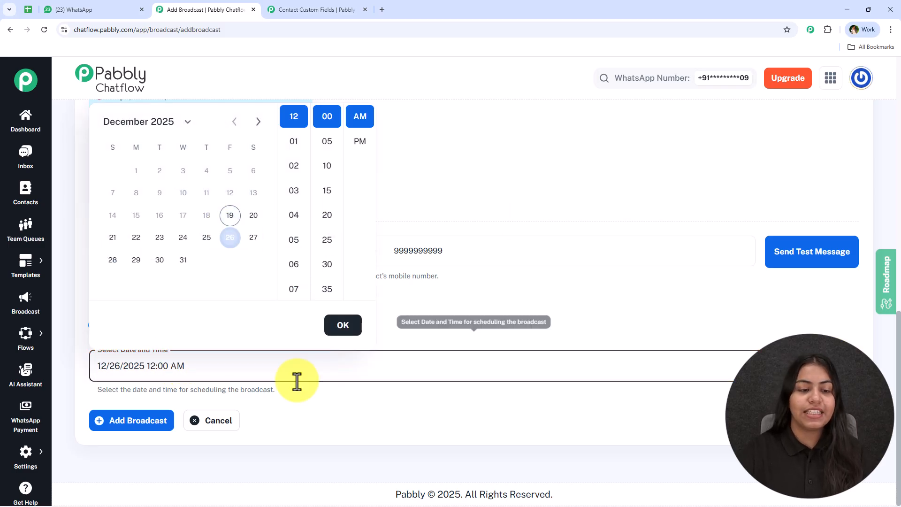
click(343, 325)
click(845, 365)
click(359, 142)
click(342, 325)
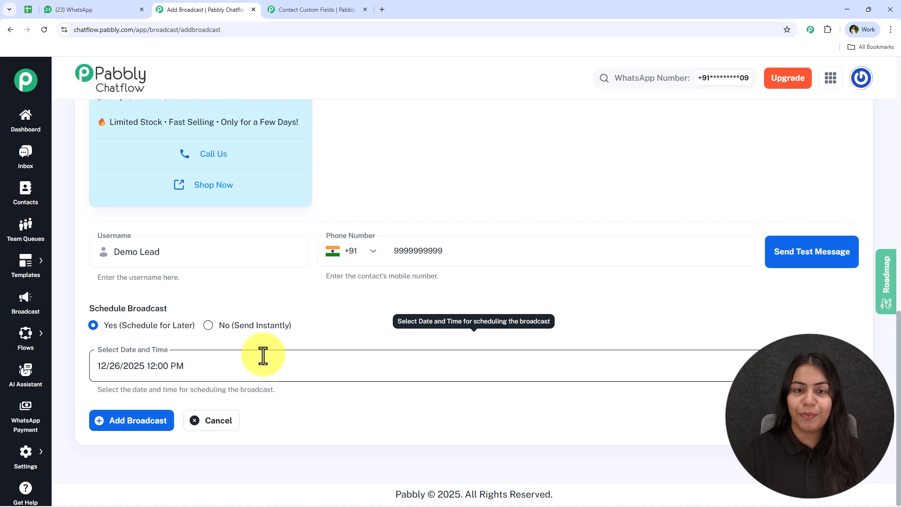
click(138, 428)
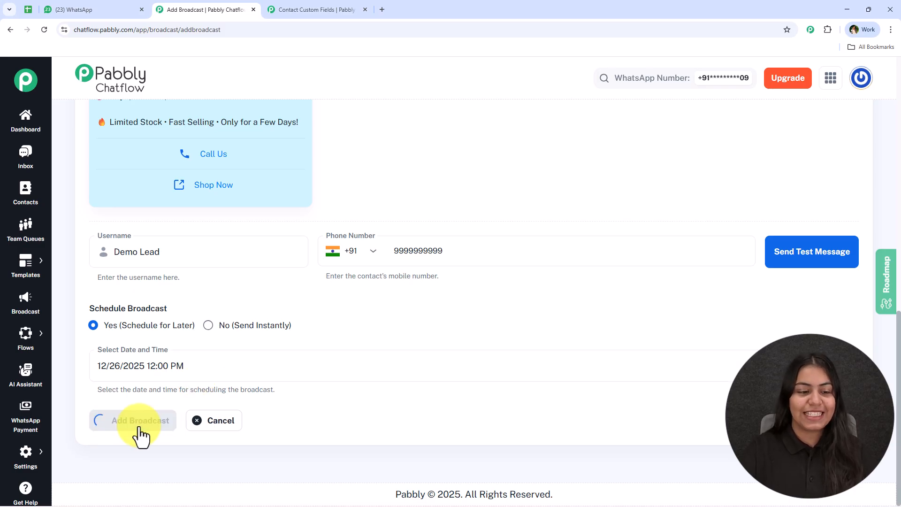
Review the campaign list, examine the sent, delivered and read stats of the Marketing Broadcast, and close the report.
scroll(532, 331, down, 4)
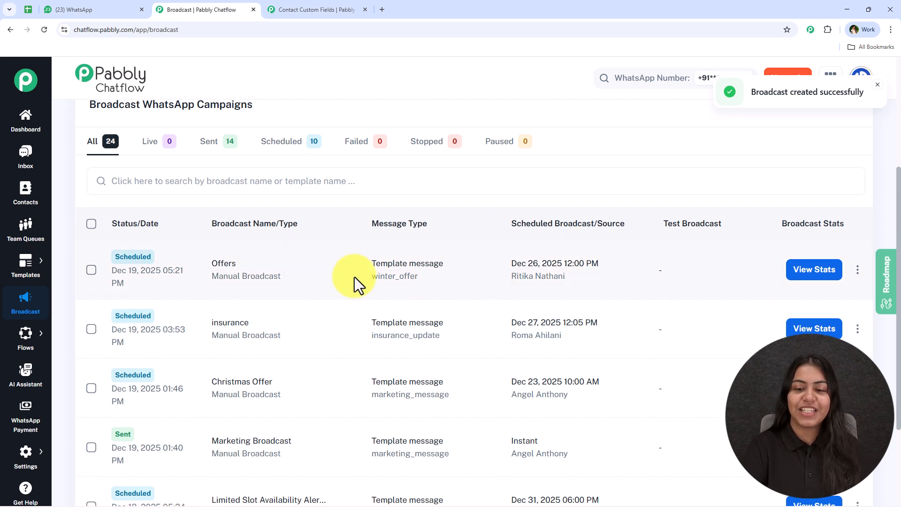
scroll(357, 282, down, 2)
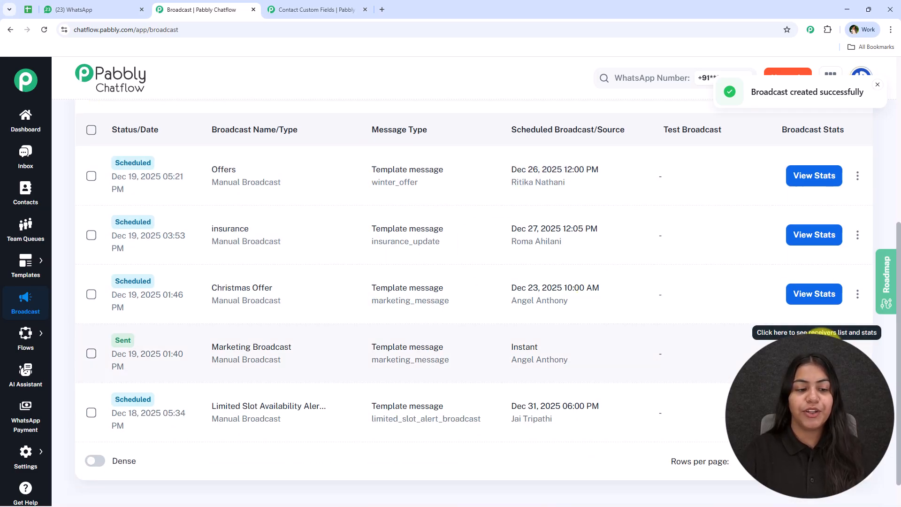
click(815, 353)
scroll(669, 399, down, 2)
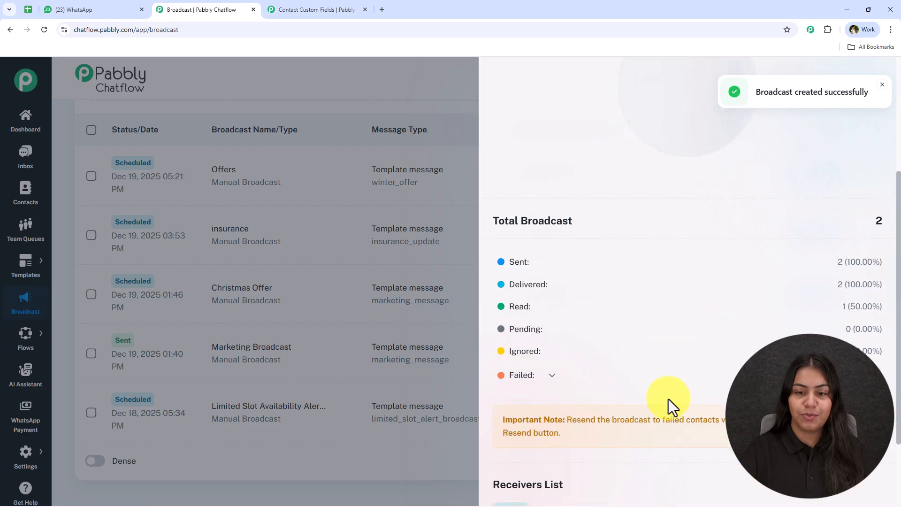
drag(509, 261, 515, 285)
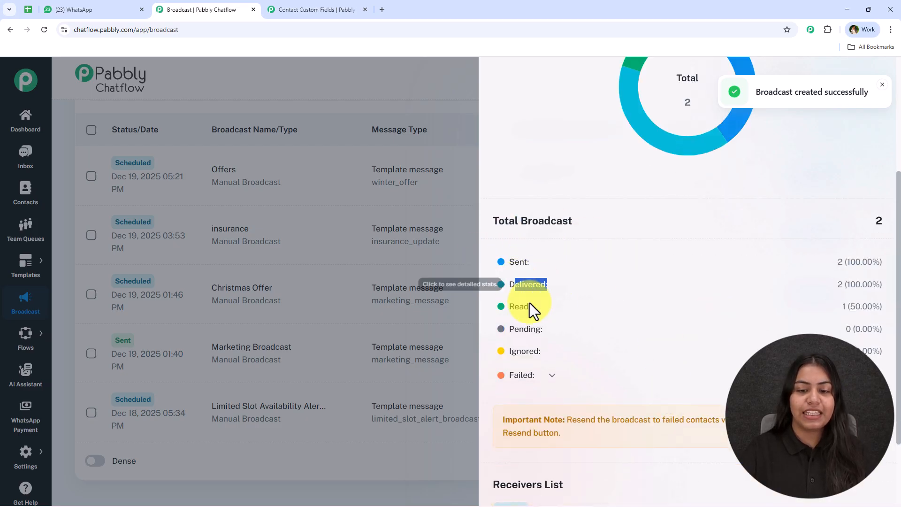
scroll(879, 90, up, 3)
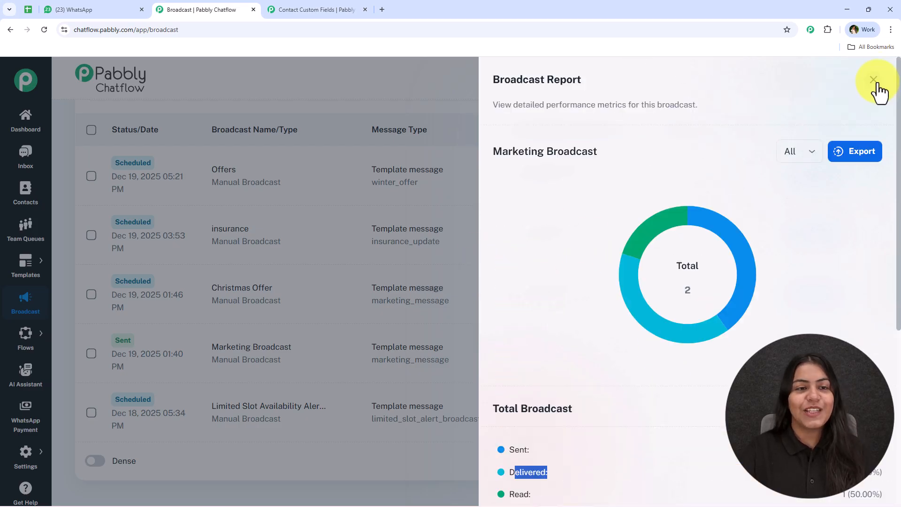
click(880, 87)
Switch to WhatsApp and review the winter sale messages received in the Pabbly ChatFlow chat.
click(94, 9)
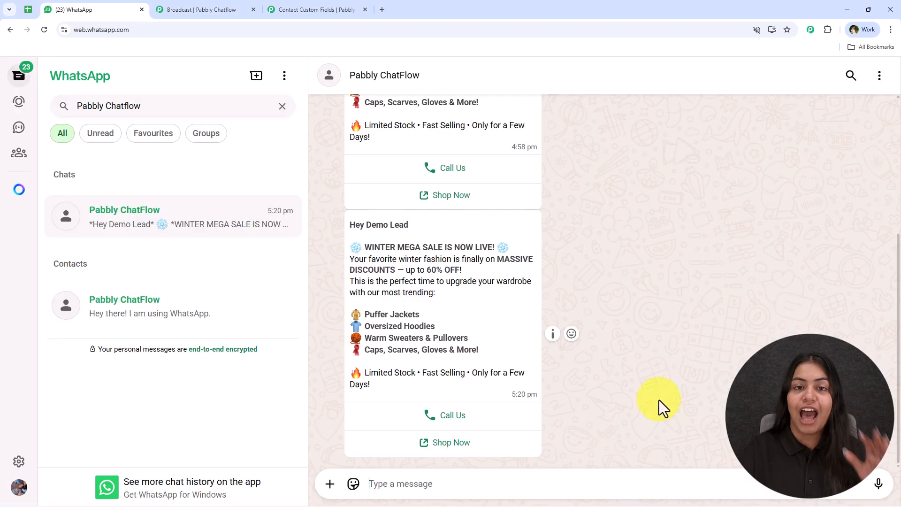
scroll(659, 403, up, 2)
scroll(661, 416, up, 2)
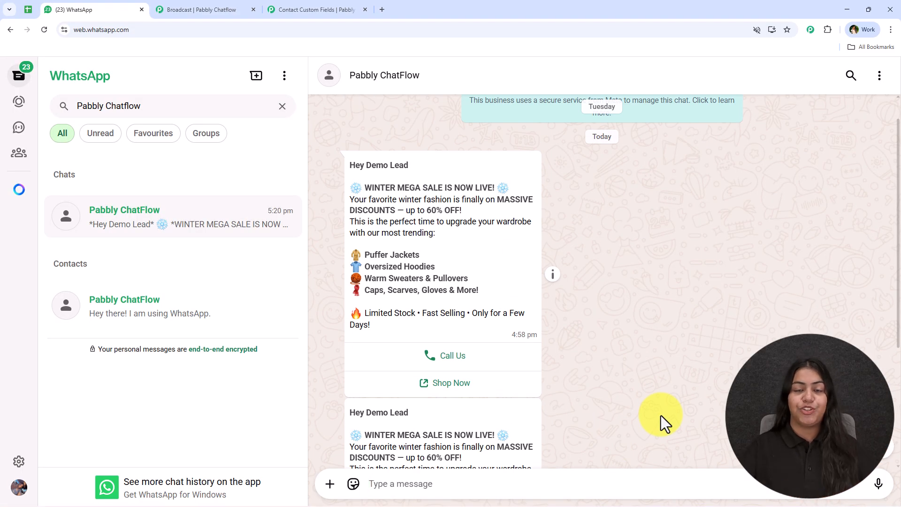